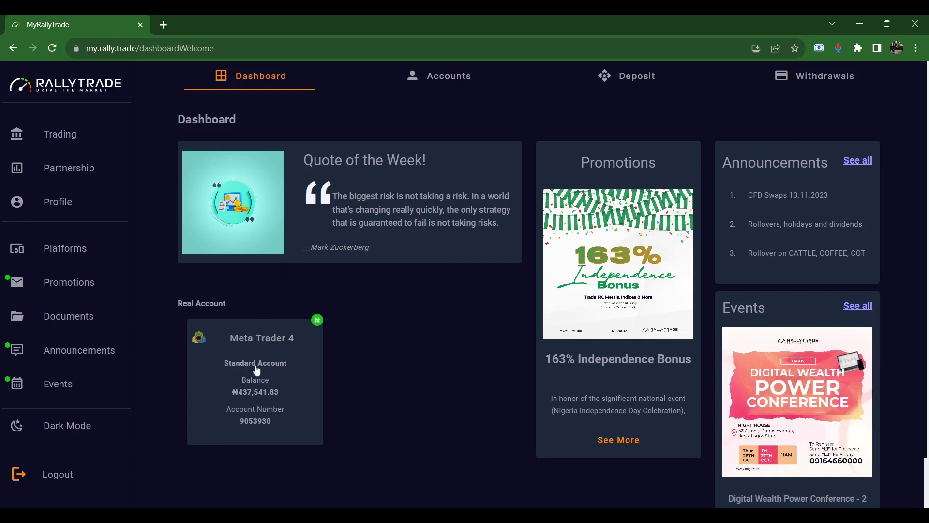
{"action": "scroll", "coordinate": [255, 369], "scroll_direction": "down", "scroll_amount": 1}
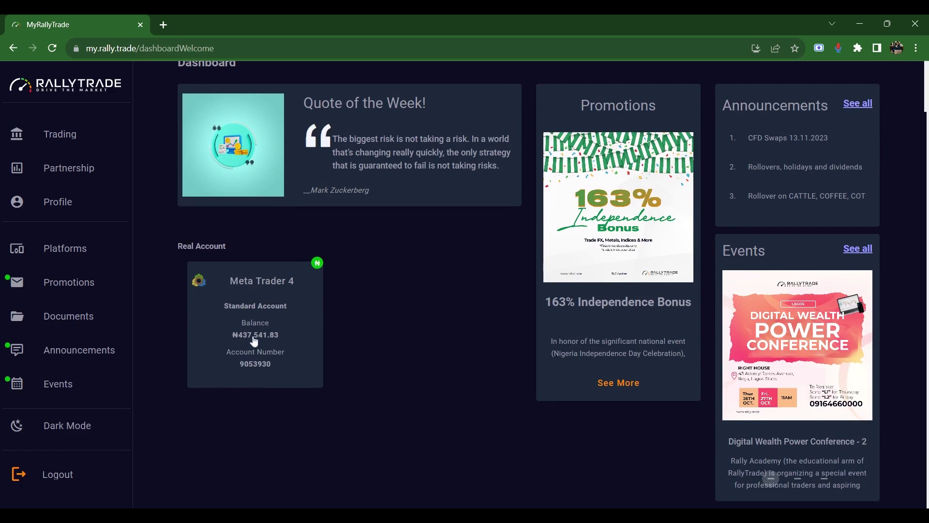
{"action": "scroll", "coordinate": [250, 336], "scroll_direction": "up", "scroll_amount": 1}
{"action": "scroll", "coordinate": [250, 336], "scroll_direction": "up", "scroll_amount": 1}
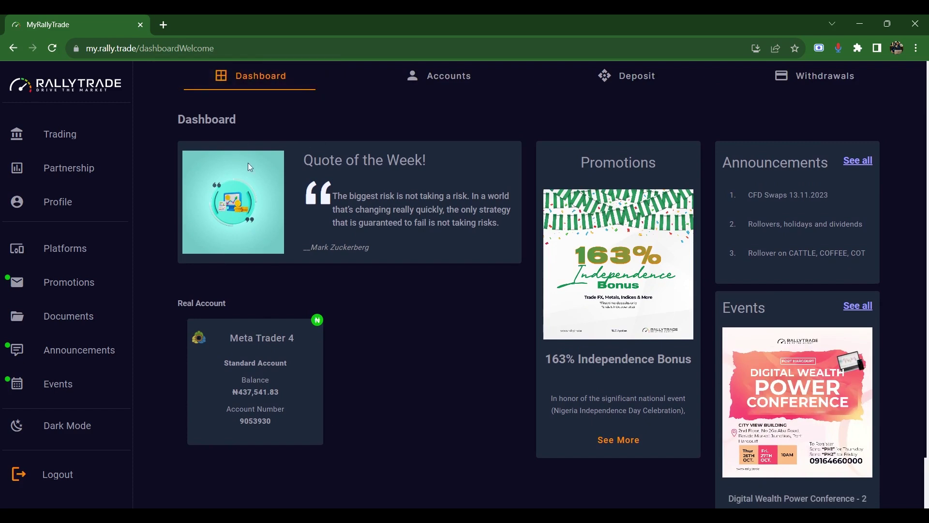
- Start opening a new demo account of the Standard type from the accounts page
{"action": "left_click", "coordinate": [425, 89]}
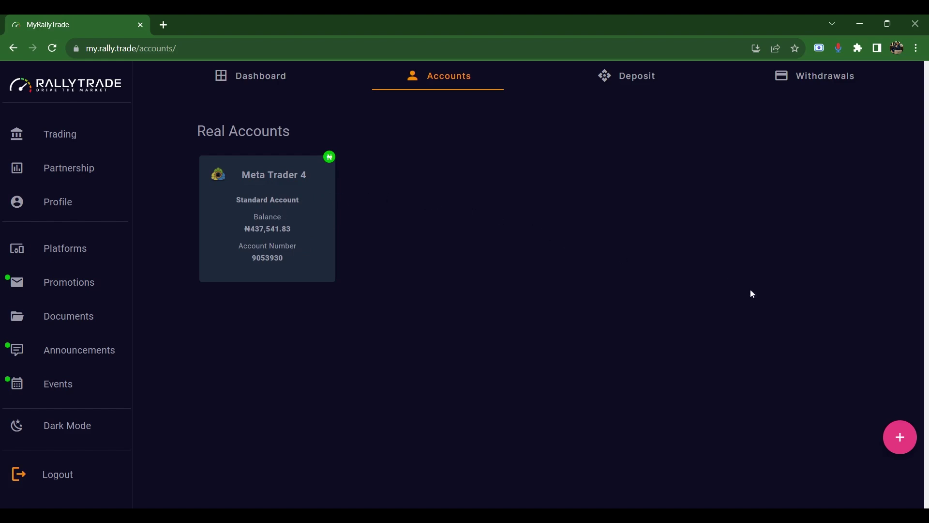
{"action": "left_click", "coordinate": [897, 442]}
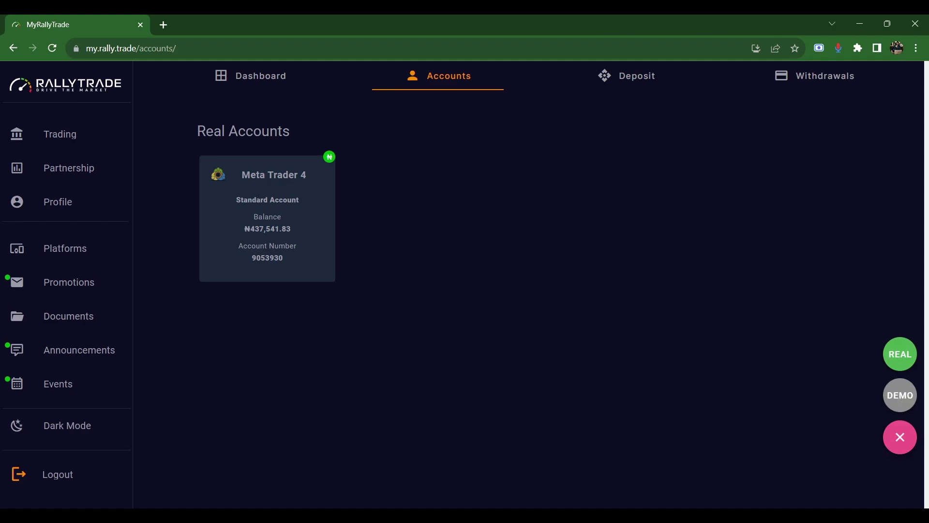
{"action": "left_click", "coordinate": [899, 402]}
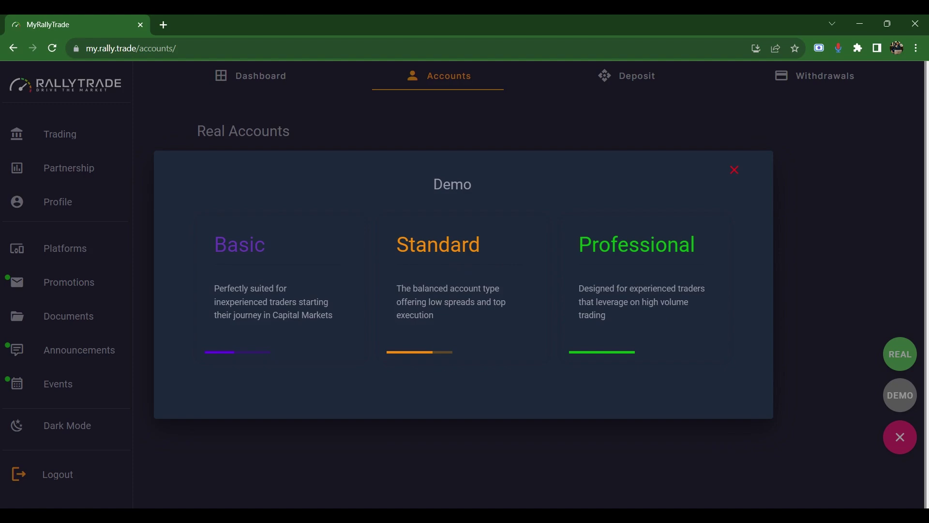
{"action": "left_click", "coordinate": [460, 287]}
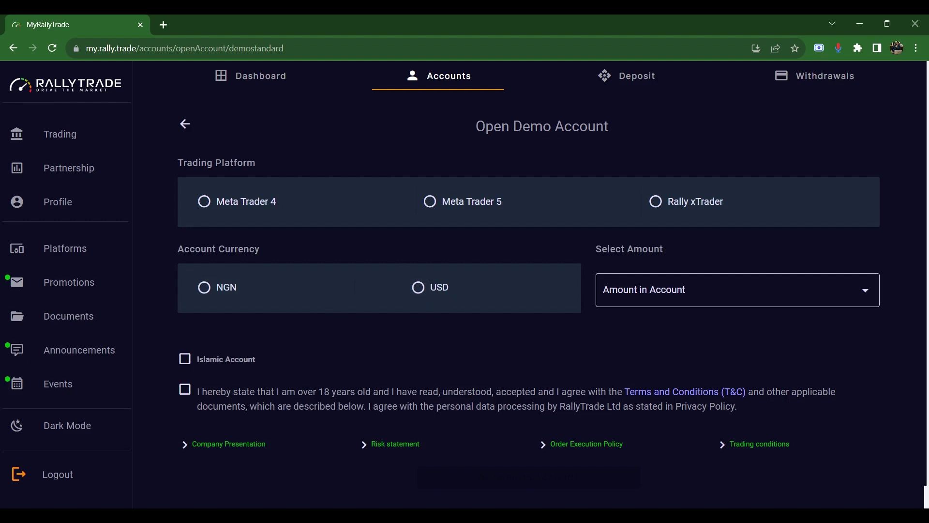
- Set the demo account's trading platform to Meta Trader 5, its currency to USD and its amount to 5000
{"action": "left_click", "coordinate": [726, 290]}
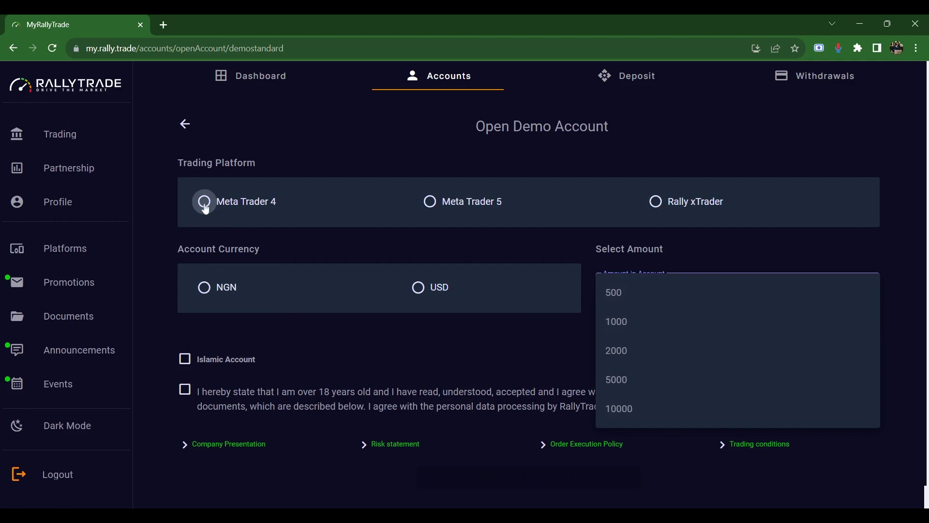
{"action": "left_click", "coordinate": [428, 202]}
{"action": "left_click", "coordinate": [419, 293]}
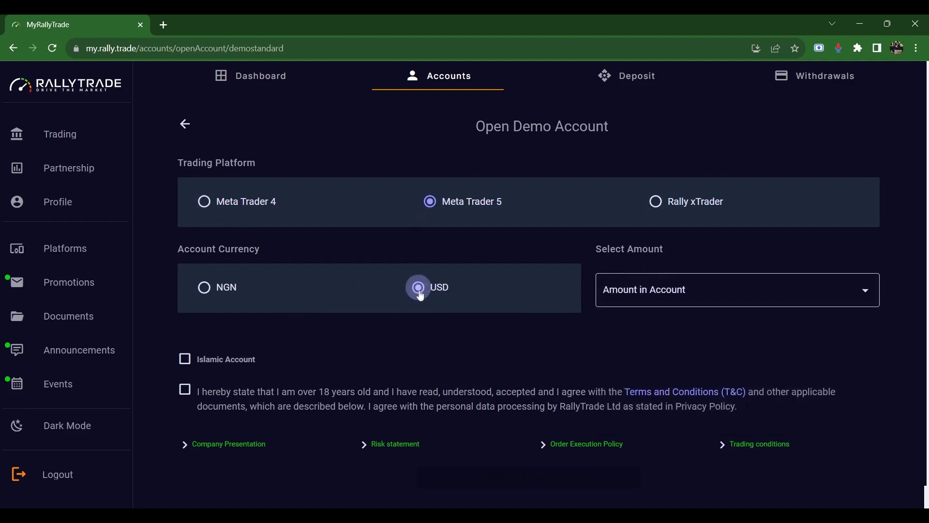
{"action": "left_click", "coordinate": [641, 296]}
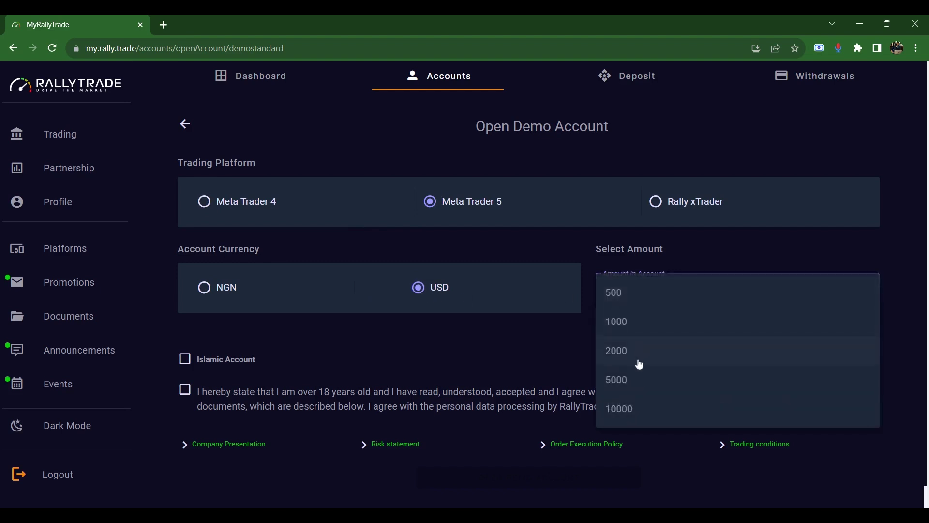
{"action": "left_click", "coordinate": [638, 382]}
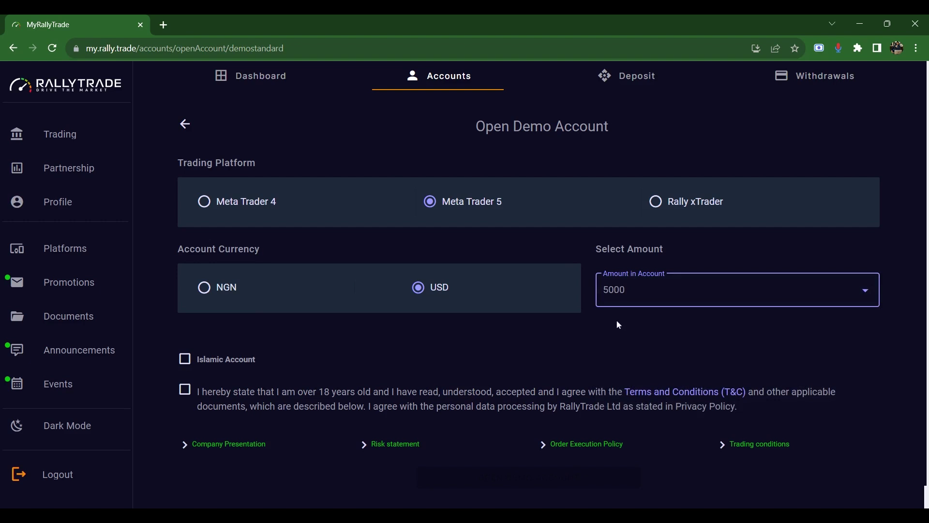
- Accept the age and terms and conditions statement and try to open the demo account
{"action": "scroll", "coordinate": [303, 321], "scroll_direction": "down", "scroll_amount": 1}
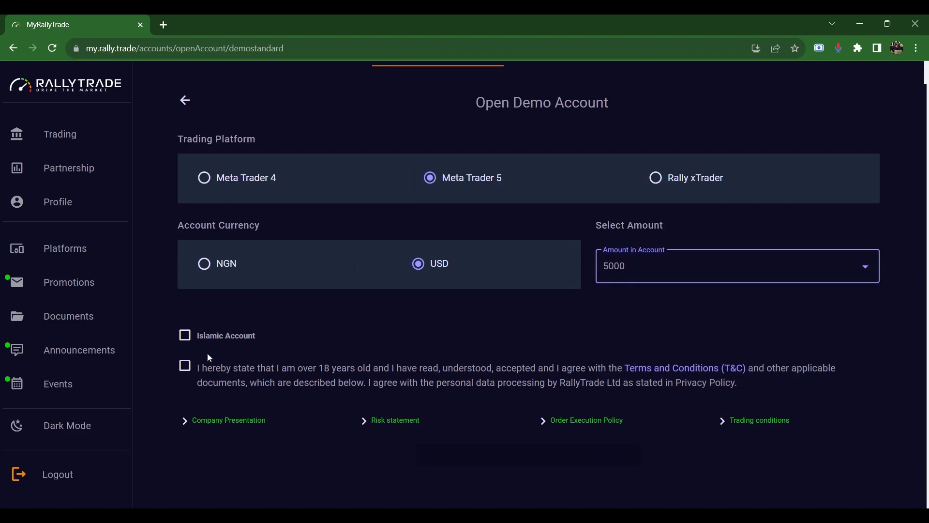
{"action": "left_click", "coordinate": [185, 367]}
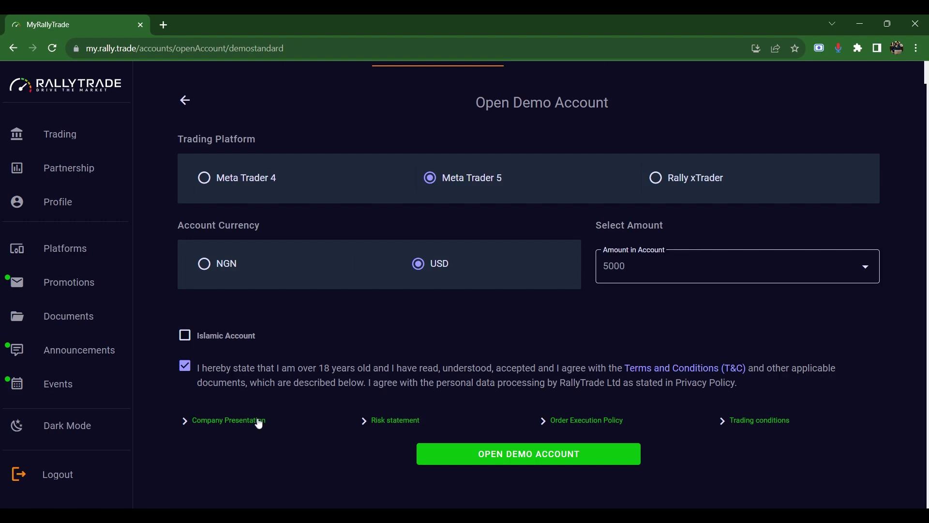
{"action": "left_click", "coordinate": [535, 461]}
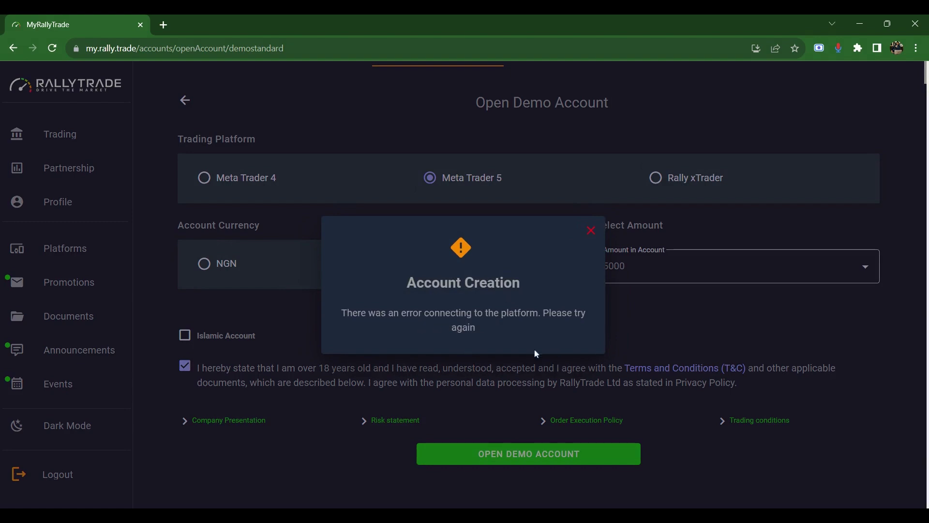
{"action": "left_click", "coordinate": [590, 230]}
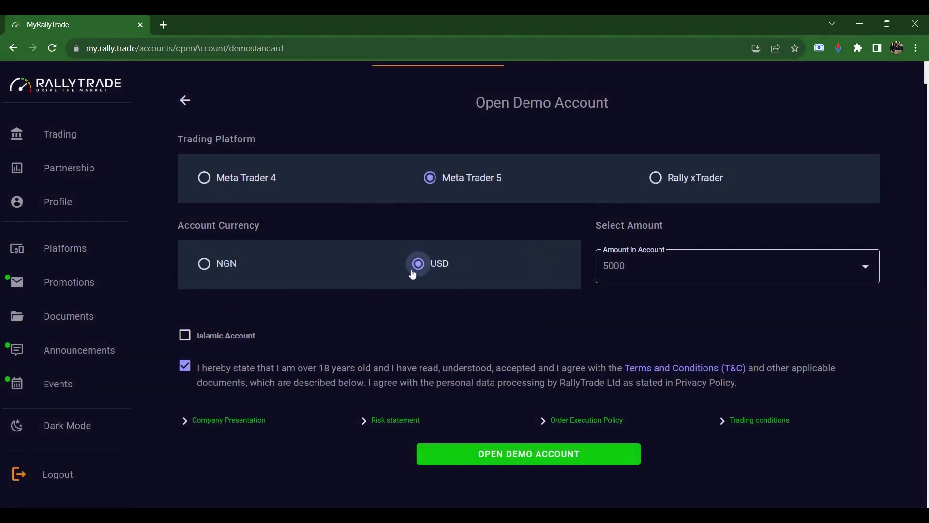
- Change the demo account's currency to NGN and its amount to 200000, and submit the application
{"action": "left_click", "coordinate": [212, 269]}
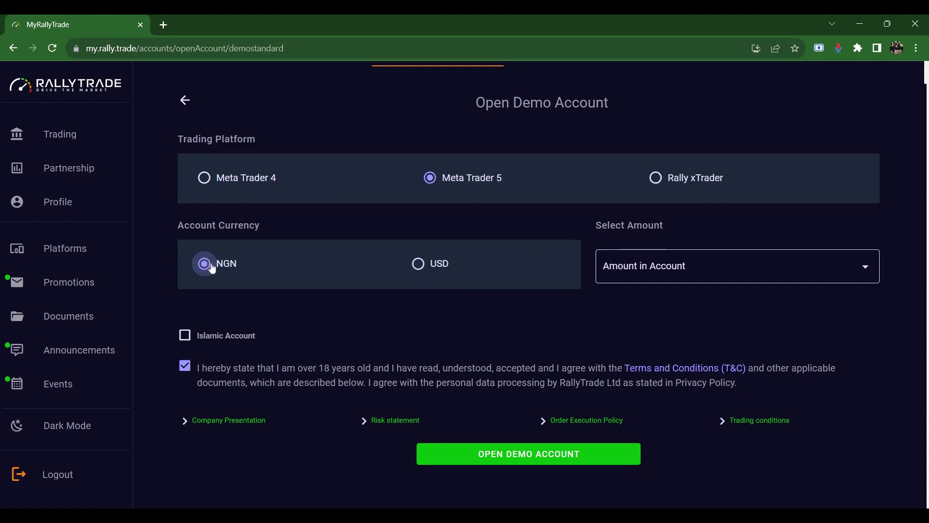
{"action": "left_click", "coordinate": [662, 267]}
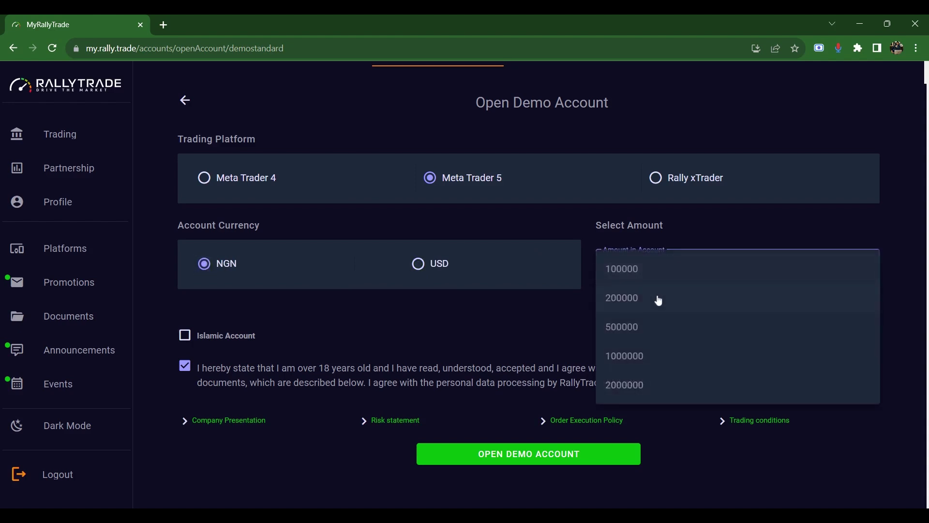
{"action": "left_click", "coordinate": [659, 300]}
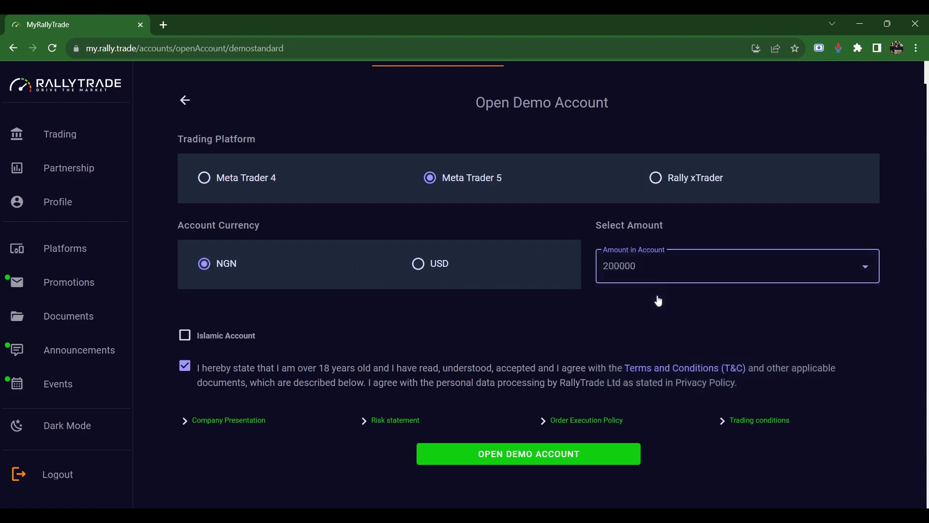
{"action": "left_click", "coordinate": [481, 460]}
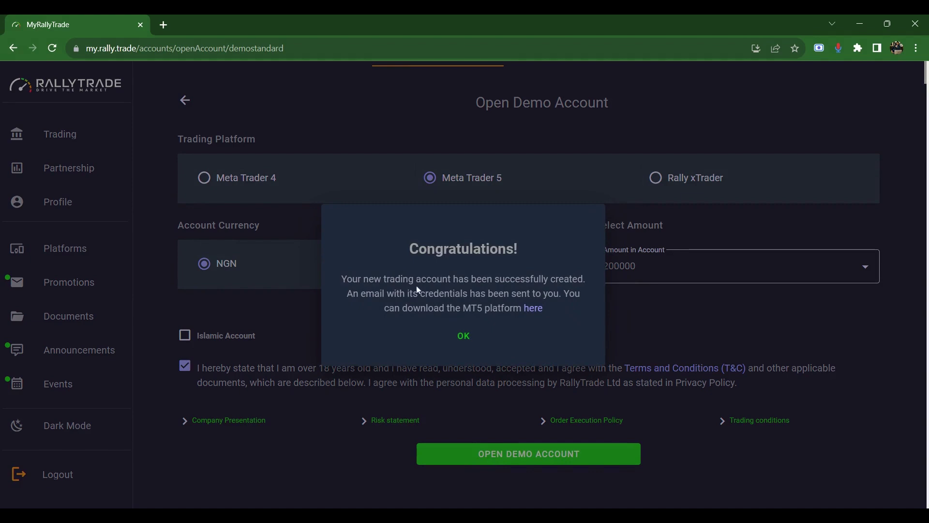
{"action": "left_click", "coordinate": [463, 339]}
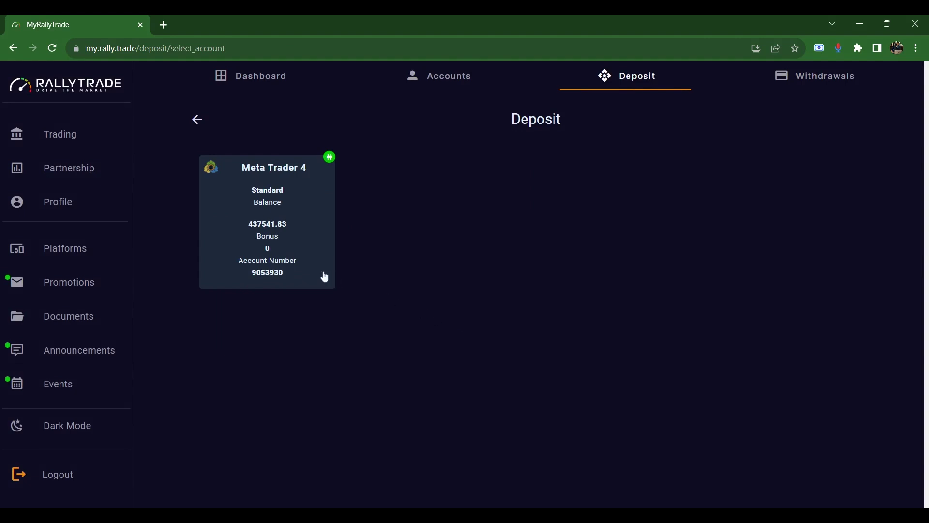
- Return to the accounts overview and view the account types offered for a real account, without choosing one
{"action": "left_click", "coordinate": [199, 122]}
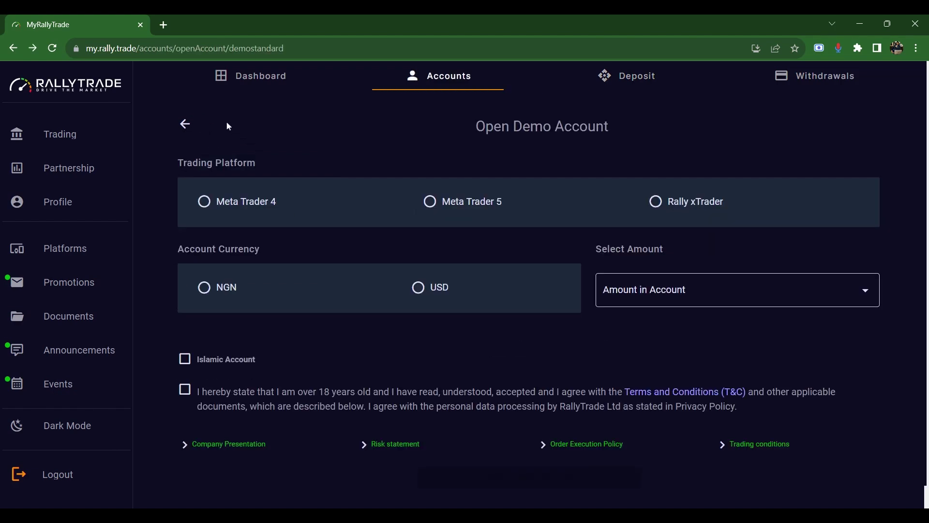
{"action": "left_click", "coordinate": [449, 83]}
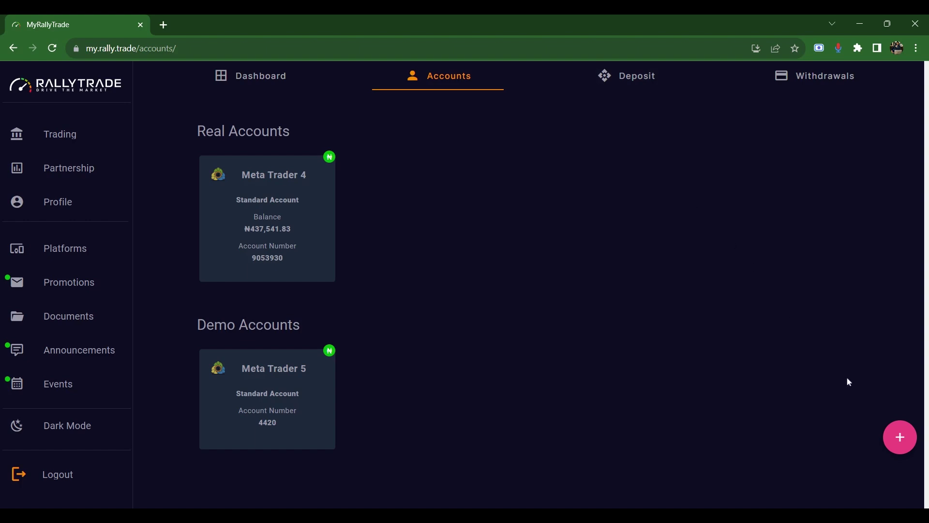
{"action": "left_click", "coordinate": [900, 437]}
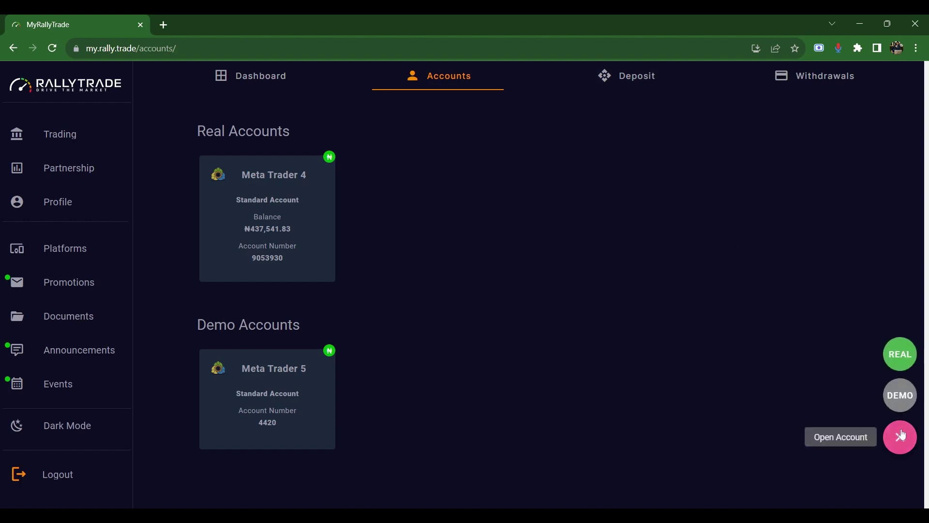
{"action": "left_click", "coordinate": [900, 356]}
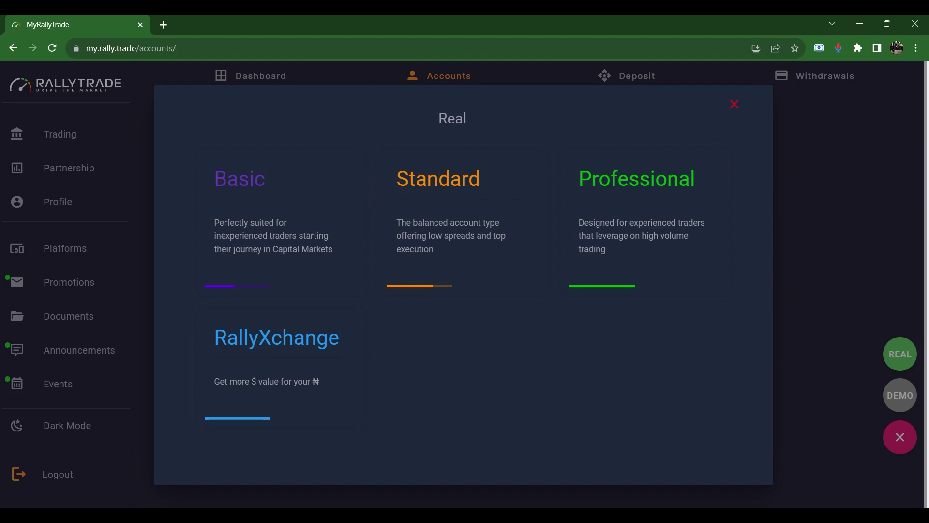
{"action": "left_click", "coordinate": [734, 105]}
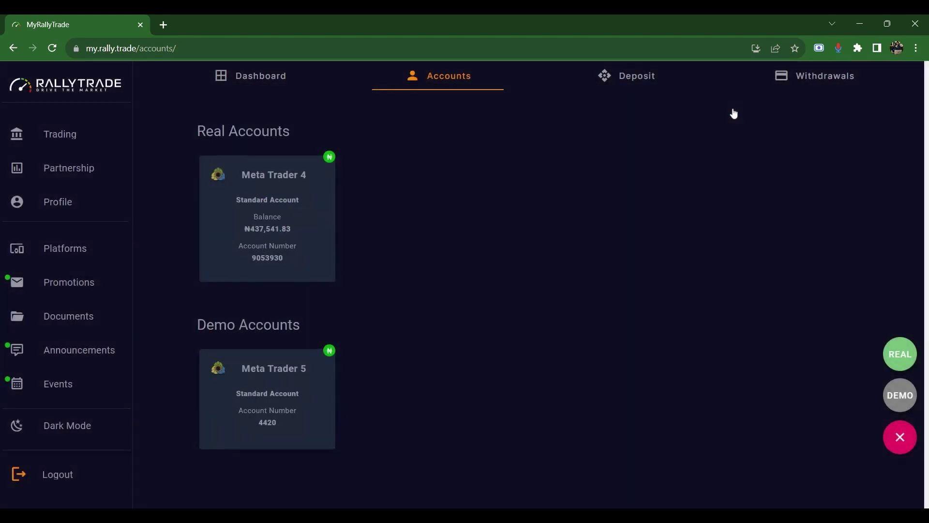
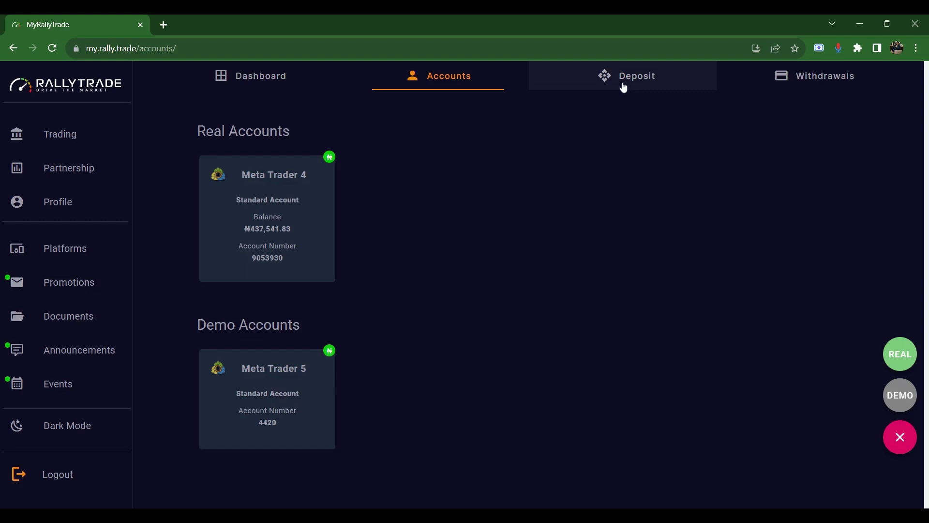
- Start an instant deposit into the real Meta Trader 4 Standard account
{"action": "left_click", "coordinate": [624, 87]}
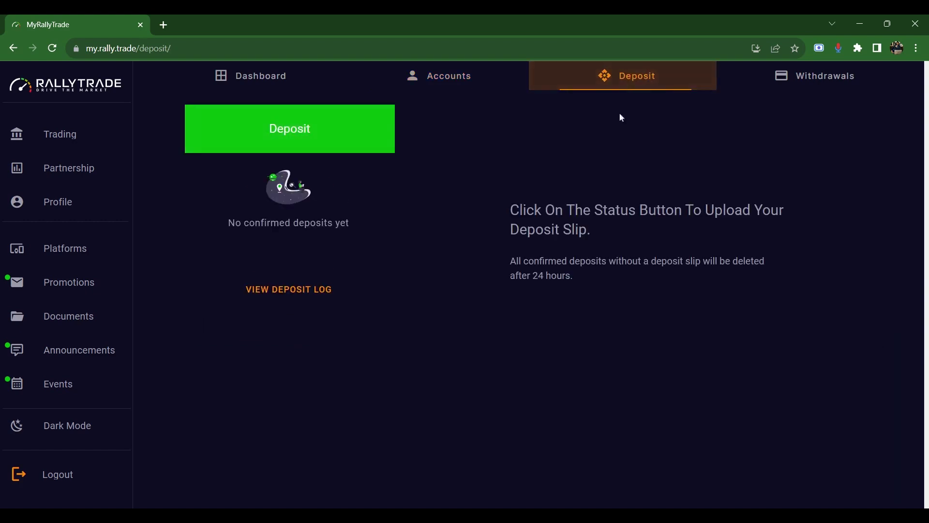
{"action": "left_click", "coordinate": [302, 143]}
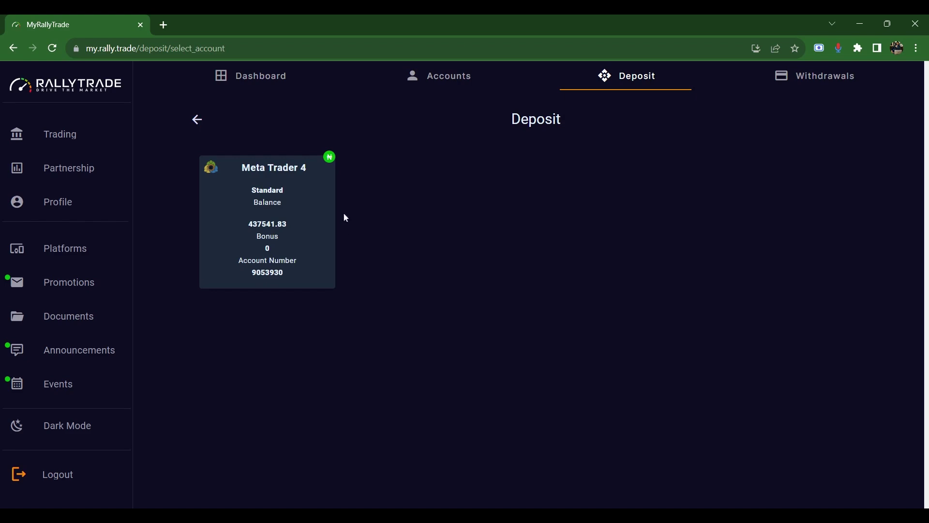
{"action": "left_click", "coordinate": [286, 209]}
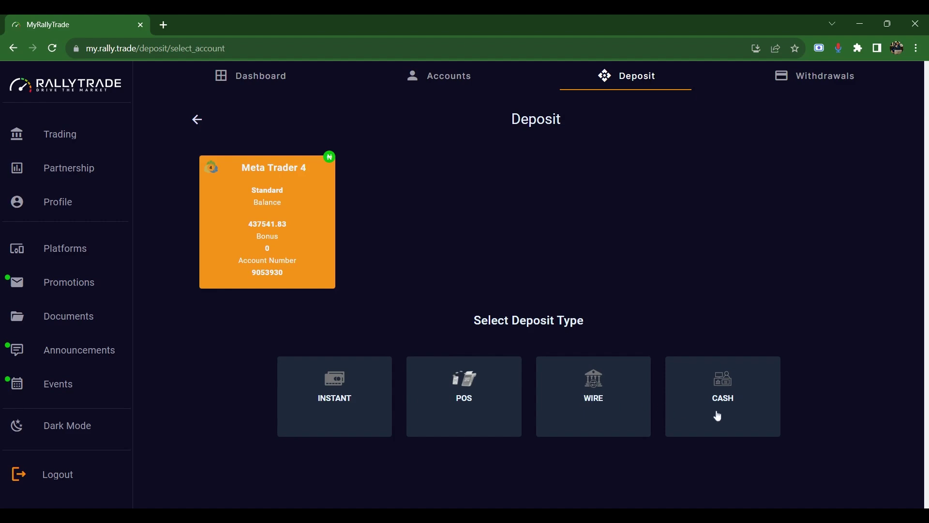
{"action": "left_click", "coordinate": [366, 391]}
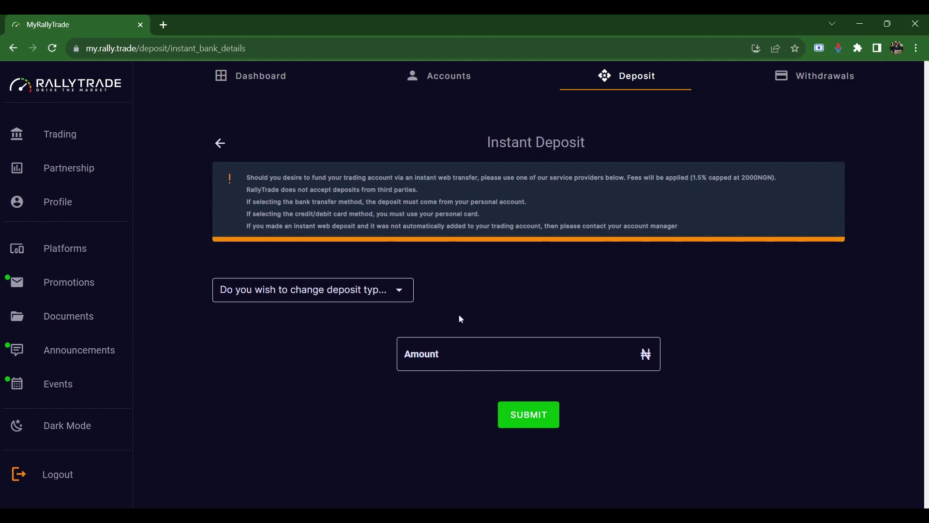
- Submit an instant deposit of 100,000 naira and choose bank transfer as the payment method at checkout
{"action": "left_click", "coordinate": [449, 354]}
{"action": "type", "text": "100,000"}
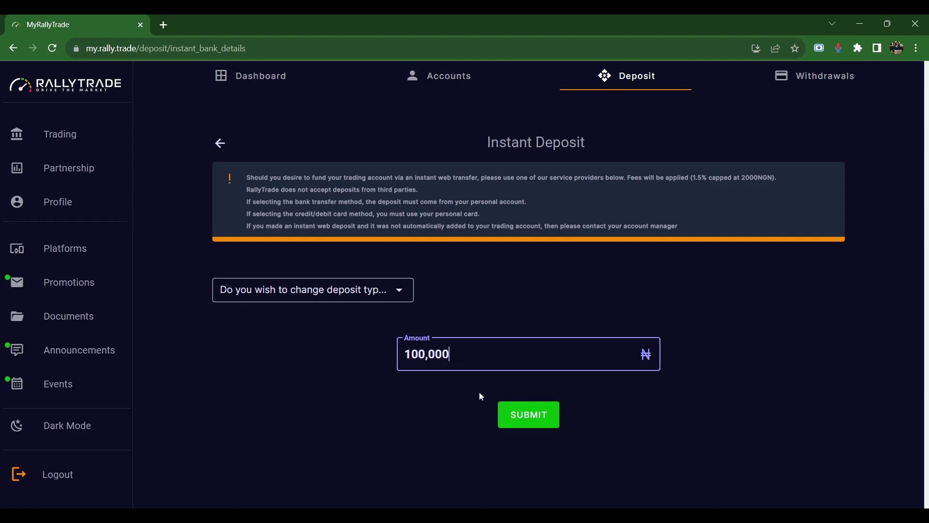
{"action": "left_click", "coordinate": [531, 415]}
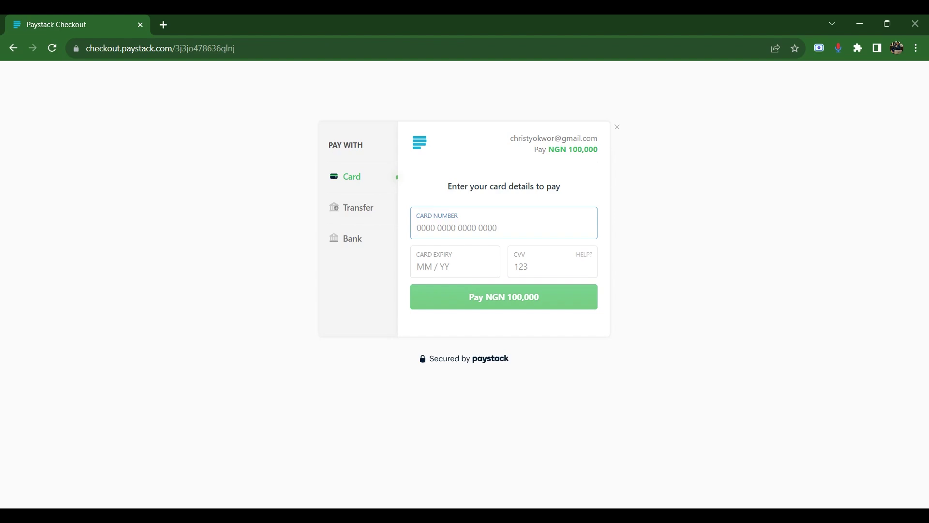
{"action": "left_click", "coordinate": [375, 216]}
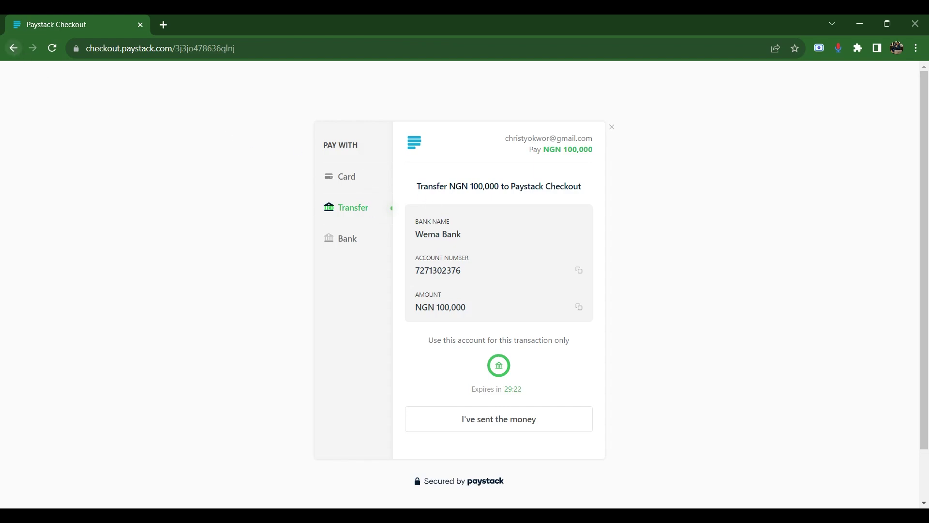
- Leave the payment checkout without paying and go back to the deposit section
{"action": "left_click", "coordinate": [17, 49]}
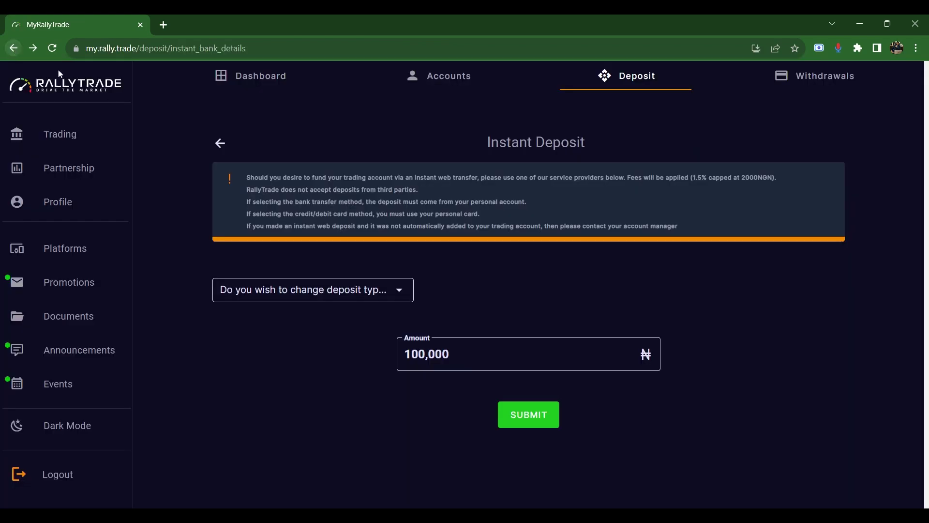
{"action": "left_click", "coordinate": [17, 49]}
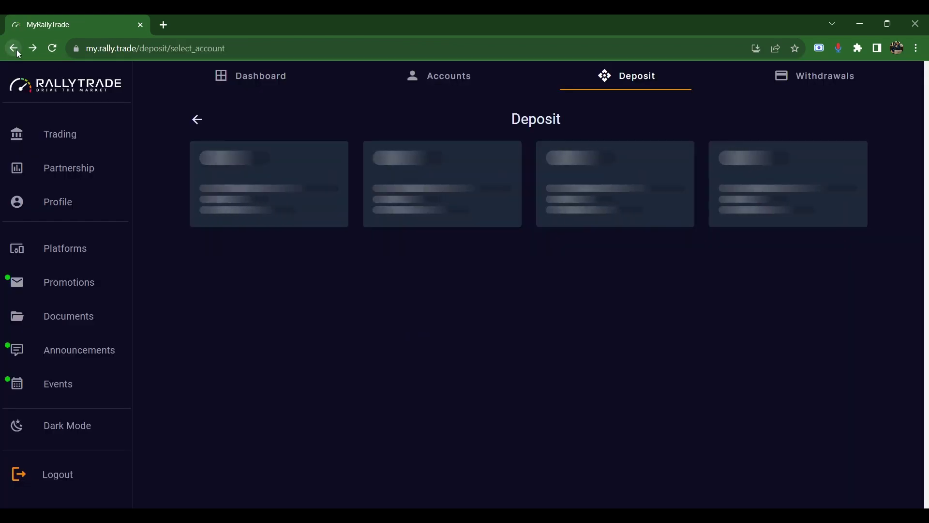
{"action": "left_click", "coordinate": [631, 86]}
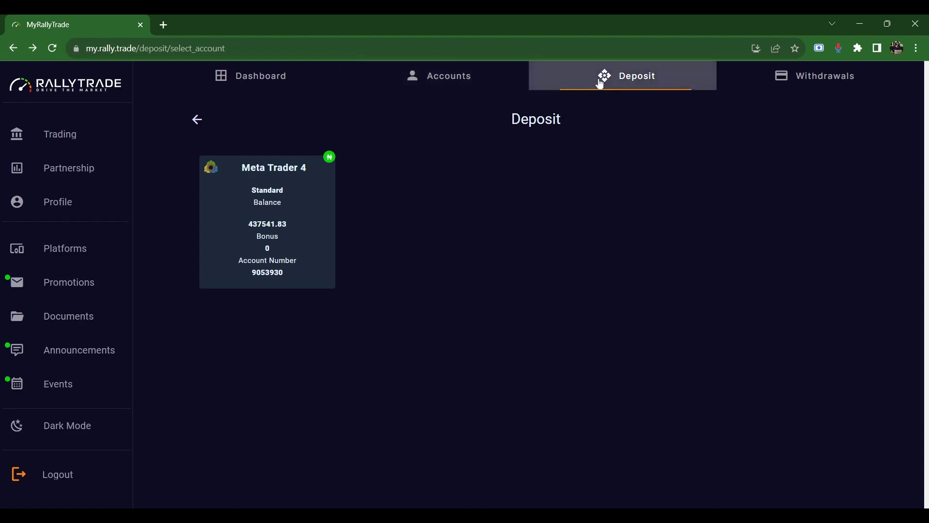
- Open the withdrawal section, dismiss the notice and select the naira MT4 Standard account to withdraw from
{"action": "left_click", "coordinate": [796, 81]}
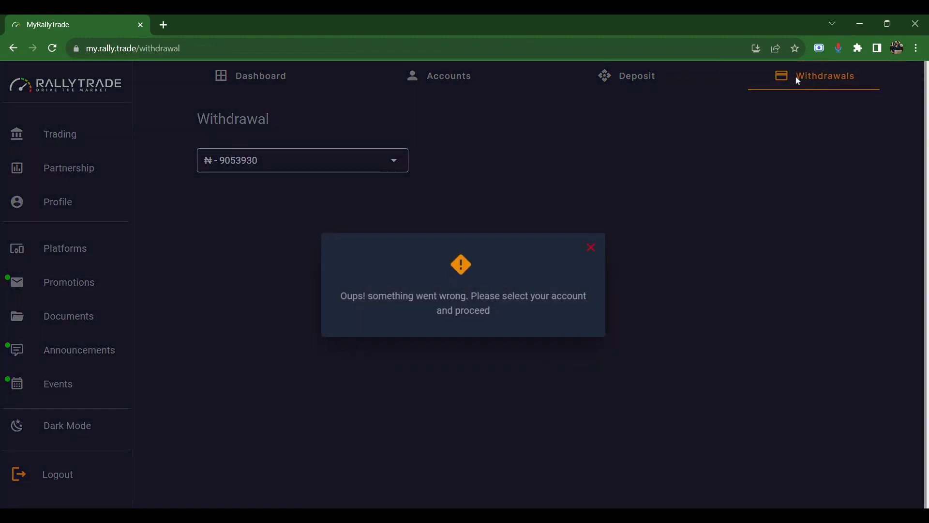
{"action": "left_click", "coordinate": [592, 248]}
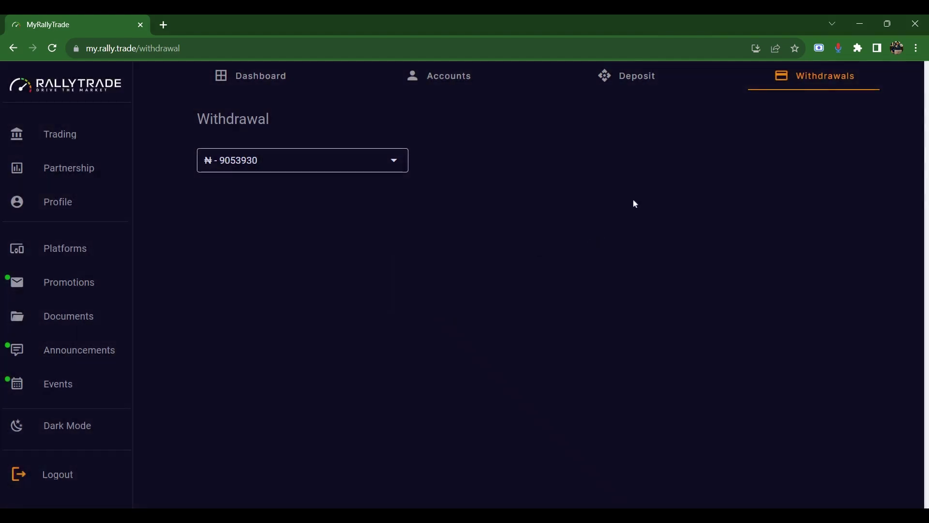
{"action": "left_click", "coordinate": [394, 169]}
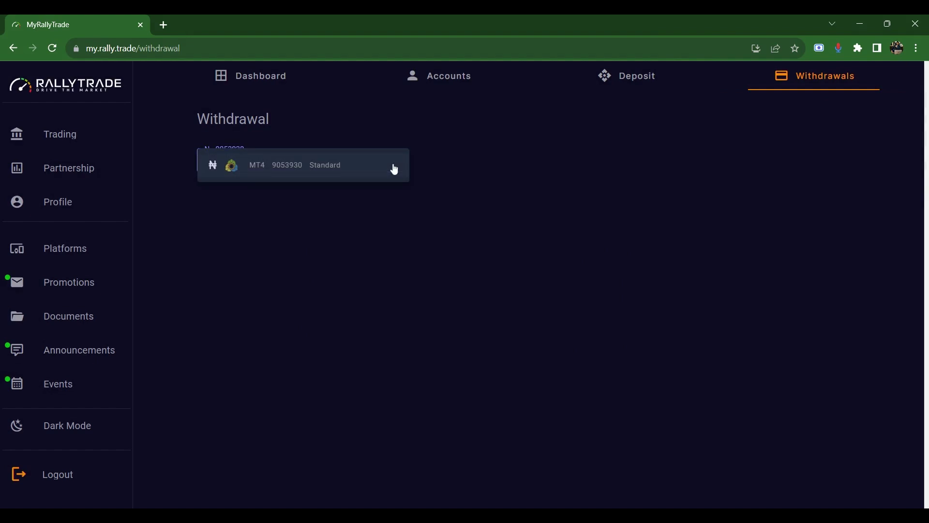
{"action": "left_click", "coordinate": [313, 173]}
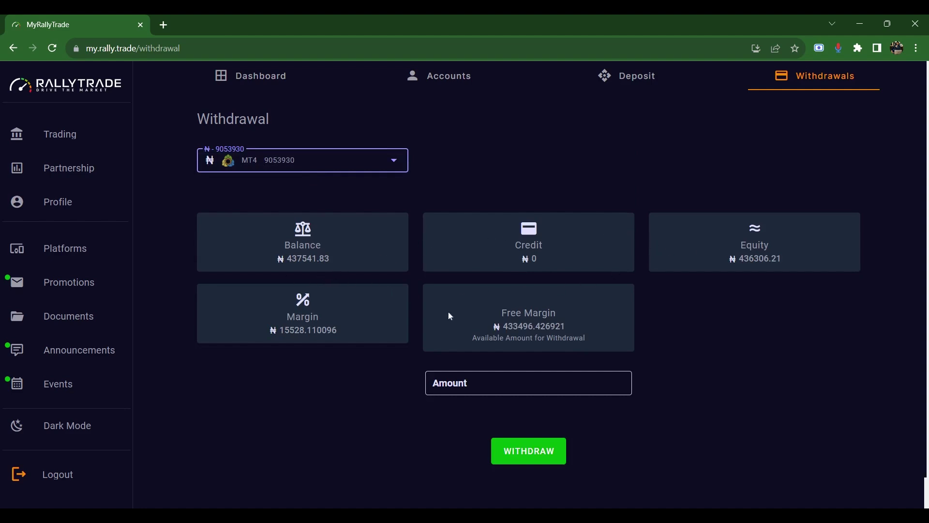
- Enter a withdrawal amount of 152,000 naira without submitting the request
{"action": "left_click", "coordinate": [490, 378]}
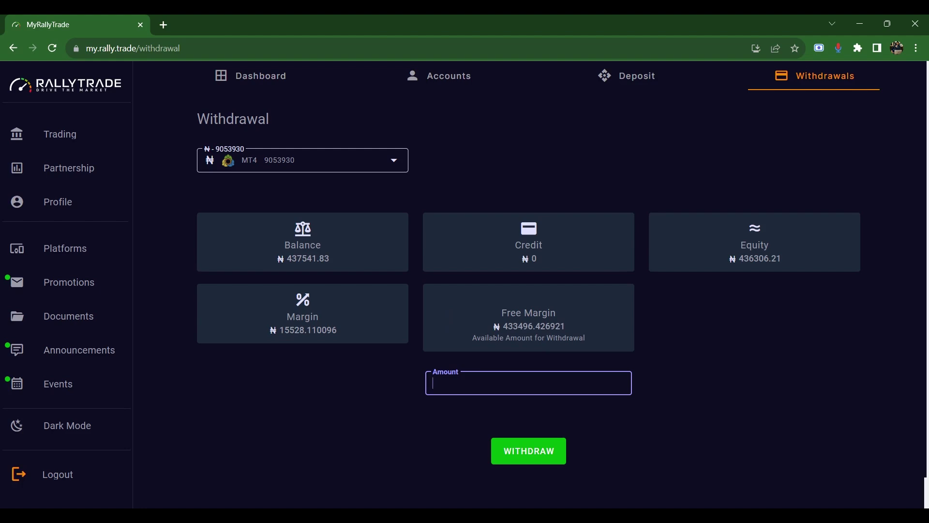
{"action": "type", "text": "1,52"}
{"action": "type", "text": "0,000"}
{"action": "key", "text": "BackSpace"}
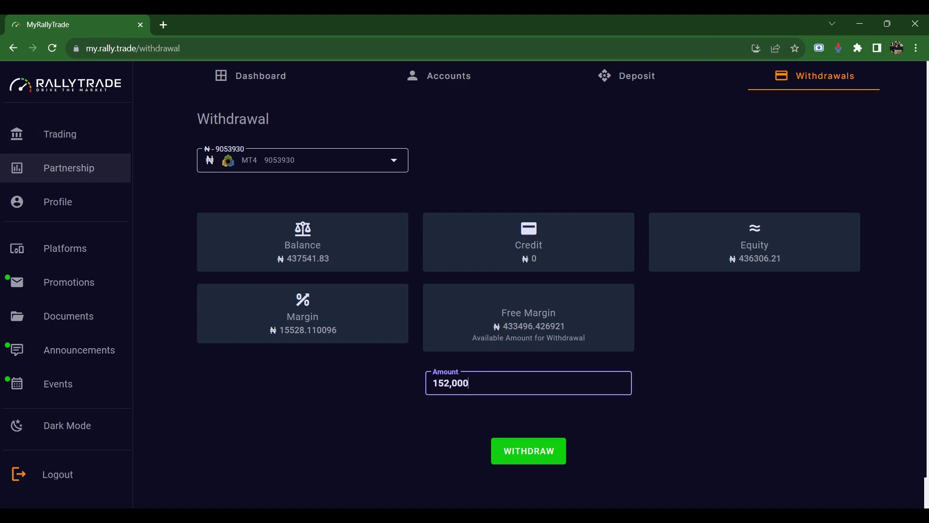
- Go to the Partnership section and copy the introducing broker referral link
{"action": "left_click", "coordinate": [112, 166]}
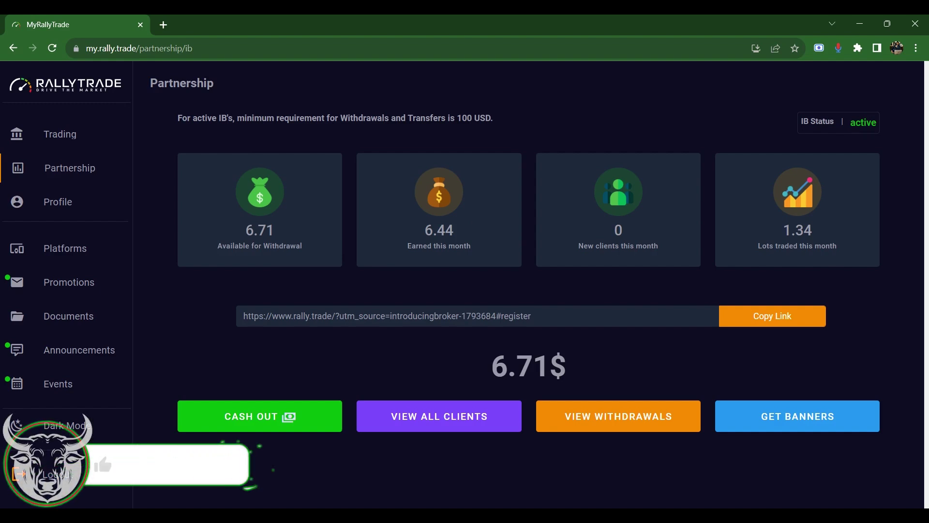
{"action": "left_click", "coordinate": [779, 319]}
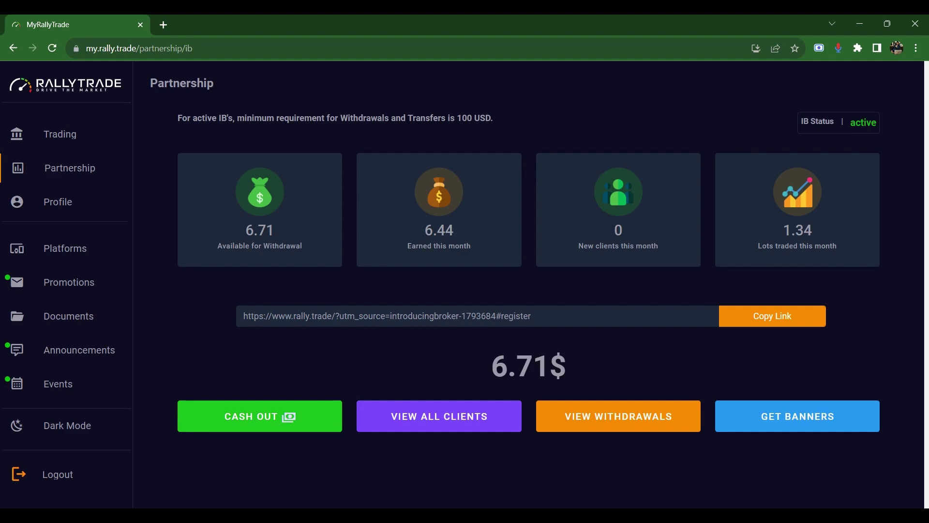
- Open the partnership cash-out page and review its internal transfer and wire transfer forms
{"action": "left_click", "coordinate": [313, 417]}
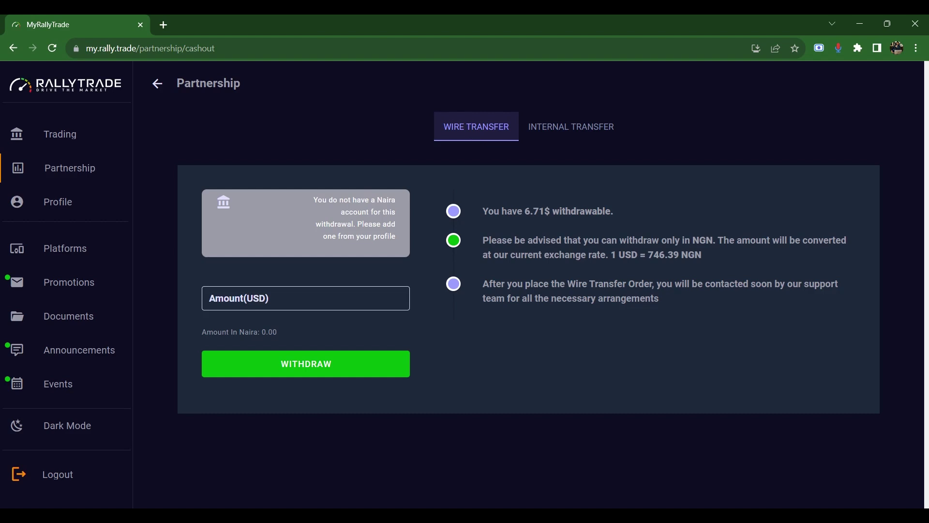
{"action": "left_click", "coordinate": [580, 133]}
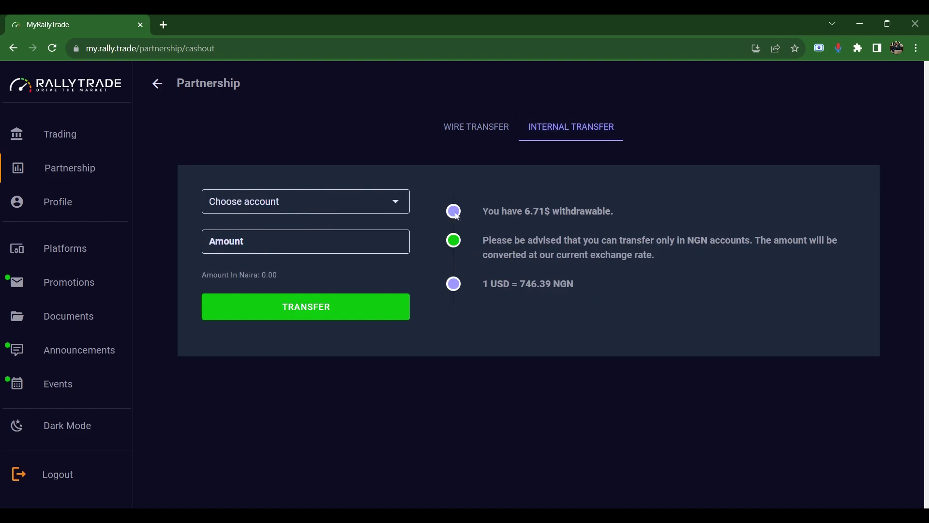
{"action": "left_click", "coordinate": [476, 126]}
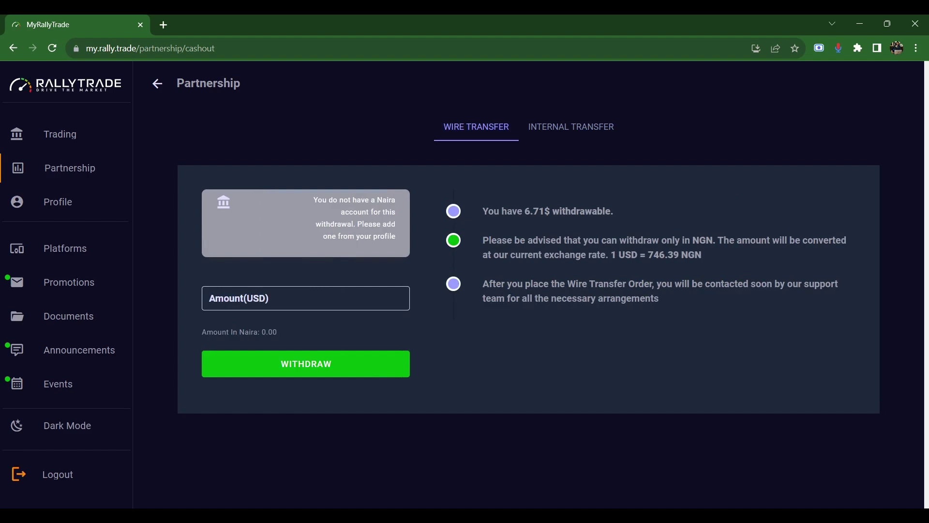
{"action": "left_click", "coordinate": [305, 297]}
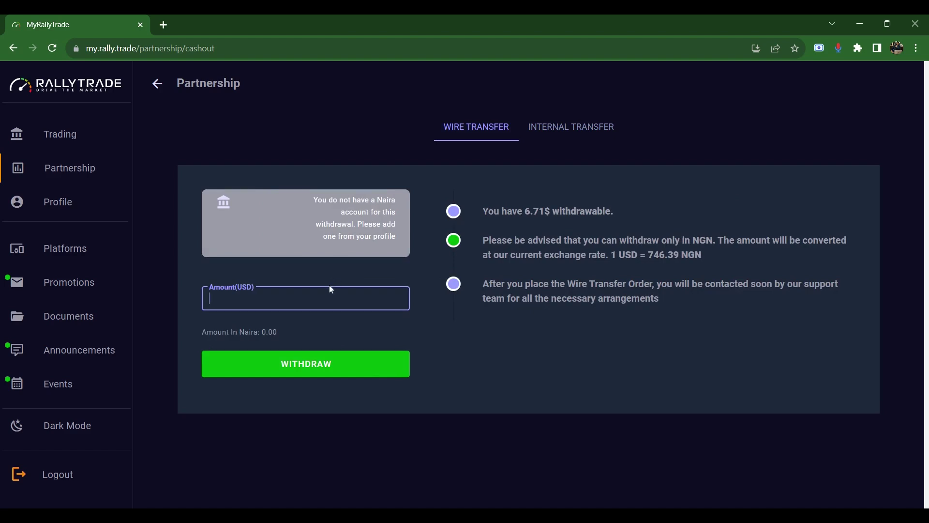
- Select the naira MT4 Standard account for an internal transfer, then return to the Partnership overview without transferring
{"action": "left_click", "coordinate": [606, 138]}
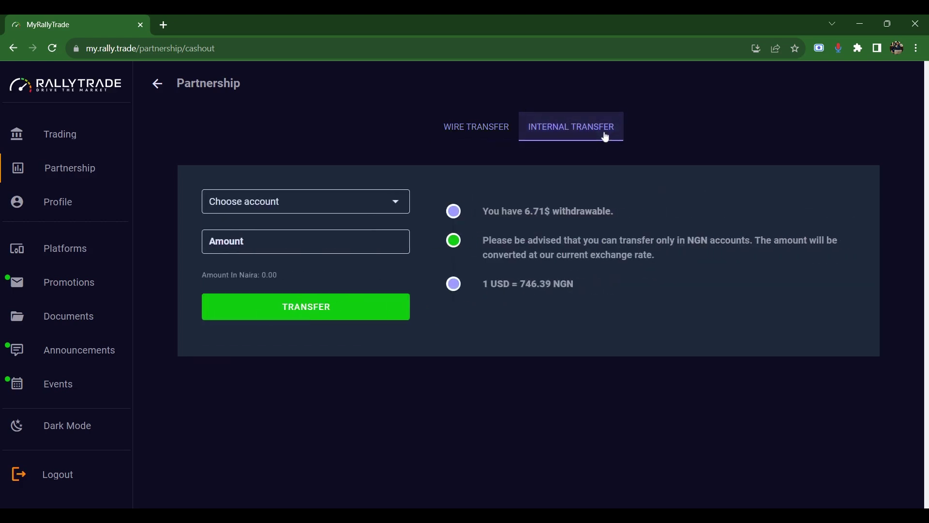
{"action": "left_click", "coordinate": [372, 202]}
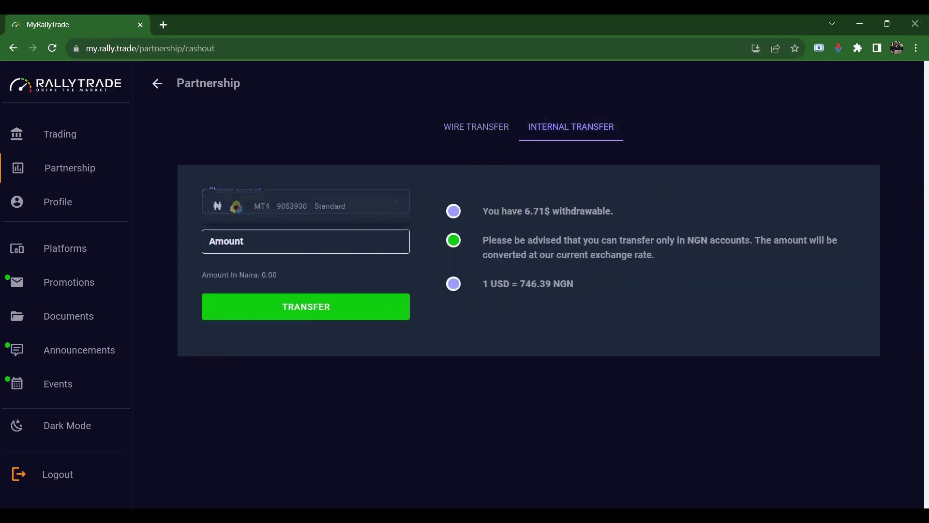
{"action": "left_click", "coordinate": [354, 214]}
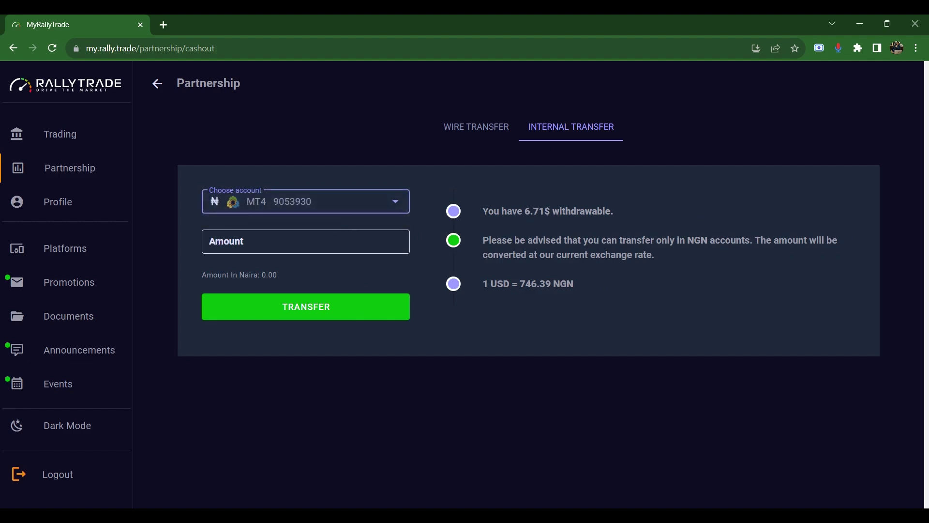
{"action": "left_click", "coordinate": [306, 241]}
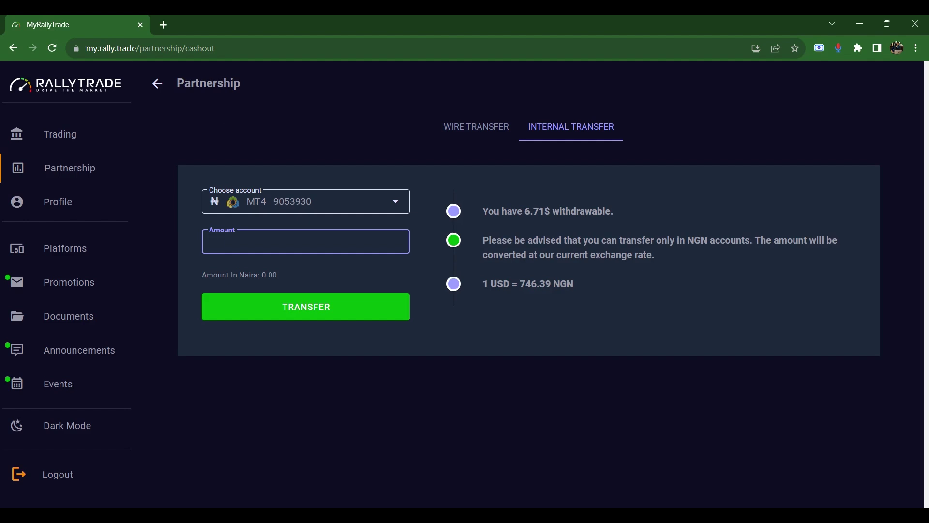
{"action": "left_click", "coordinate": [164, 85]}
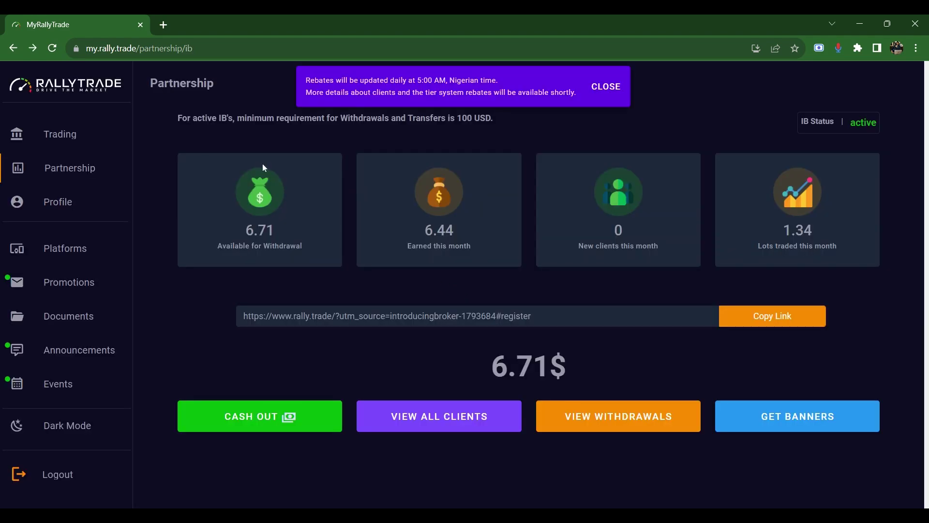
- Open the profile and view its bio details and banking details
{"action": "left_click", "coordinate": [73, 203]}
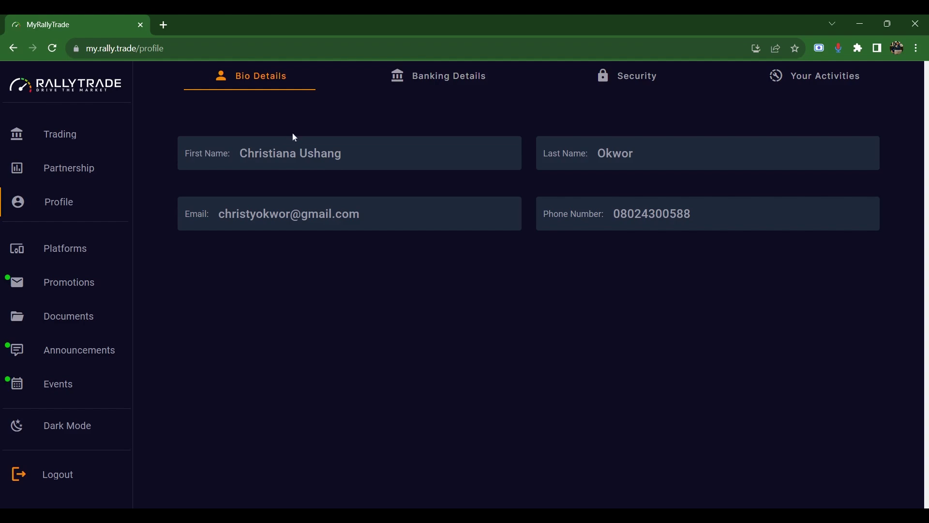
{"action": "left_click", "coordinate": [415, 88]}
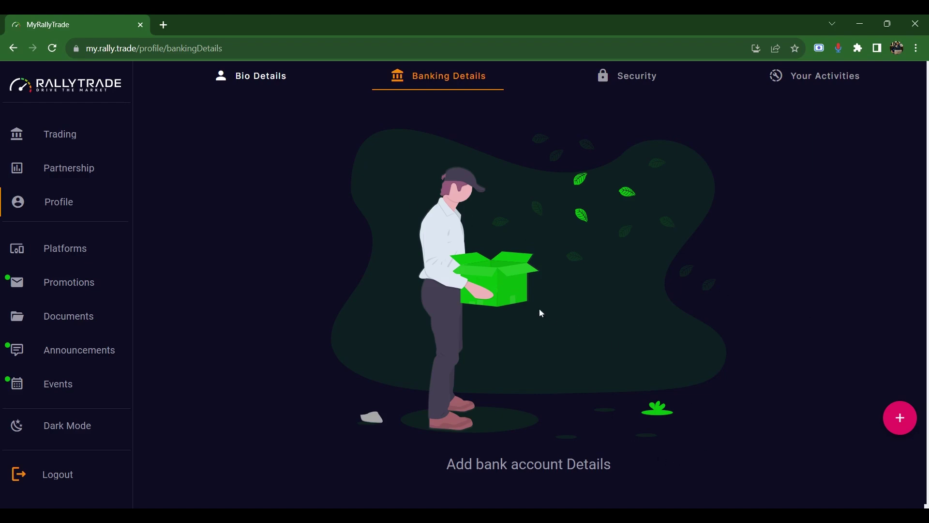
{"action": "left_click", "coordinate": [466, 90]}
- Start adding a bank account with Guaranty Trust Bank PLC, try the bank statement upload, and close the form without adding it
{"action": "left_click", "coordinate": [899, 419]}
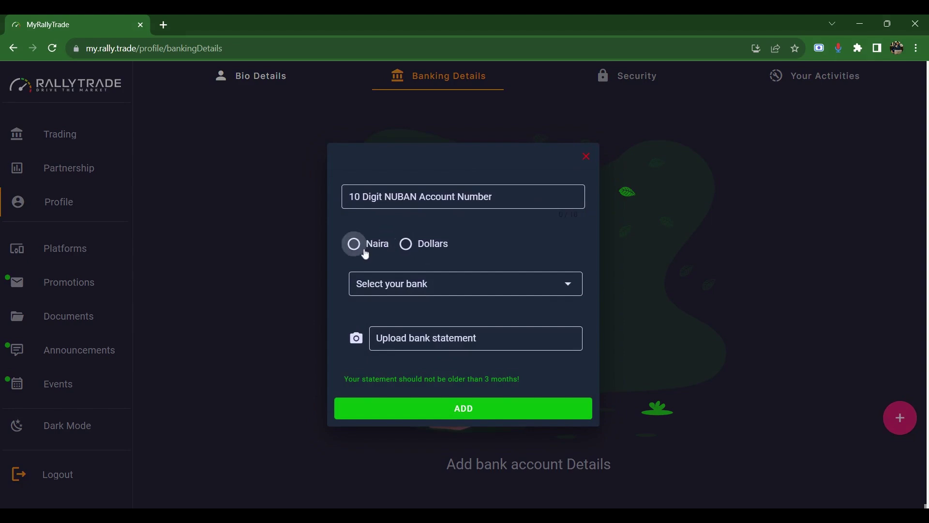
{"action": "left_click", "coordinate": [565, 292]}
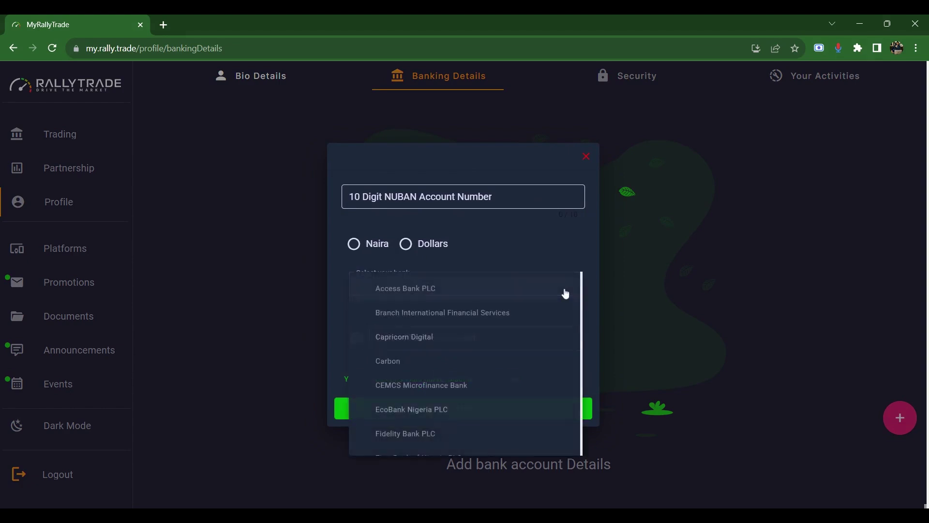
{"action": "scroll", "coordinate": [474, 353], "scroll_direction": "down", "scroll_amount": 3}
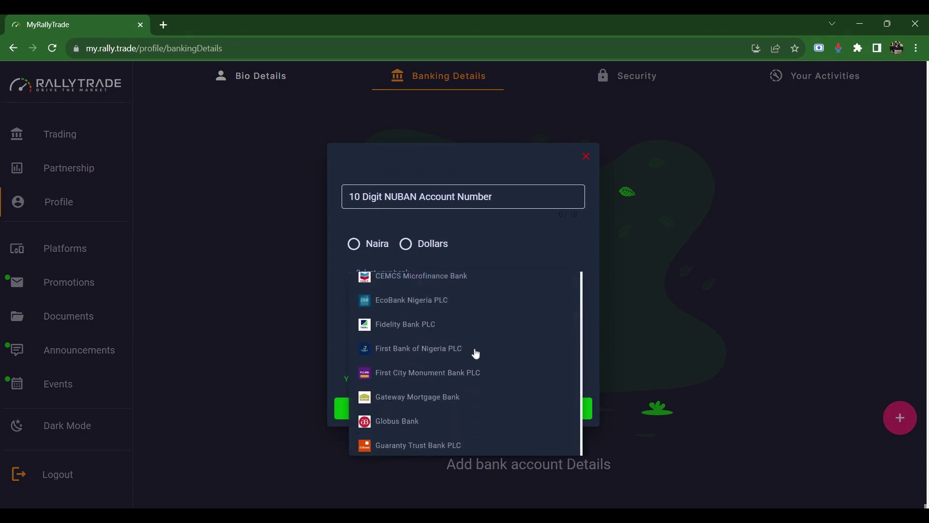
{"action": "left_click", "coordinate": [455, 433]}
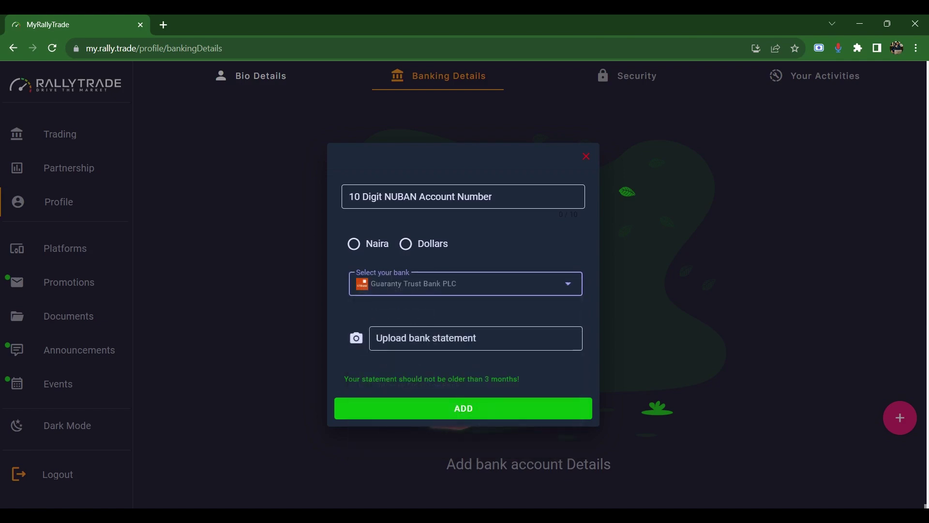
{"action": "left_click", "coordinate": [476, 338]}
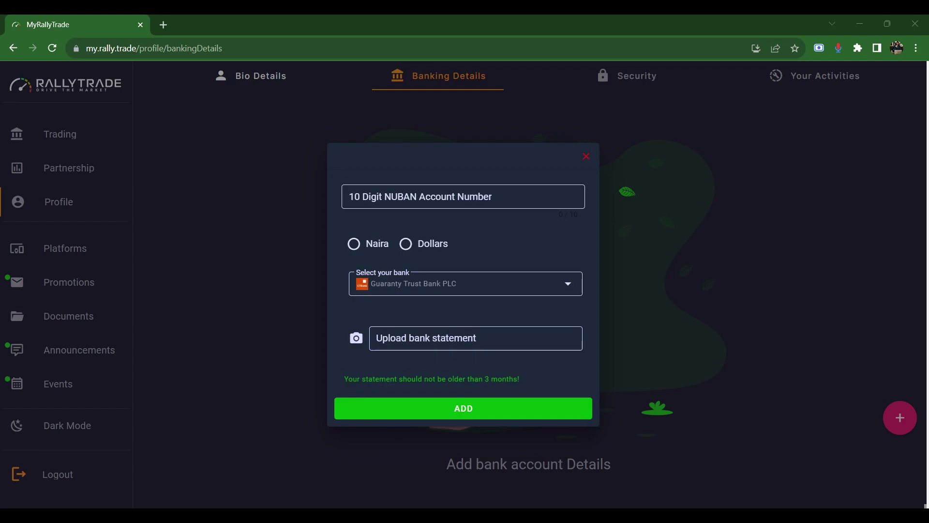
{"action": "left_click", "coordinate": [475, 338]}
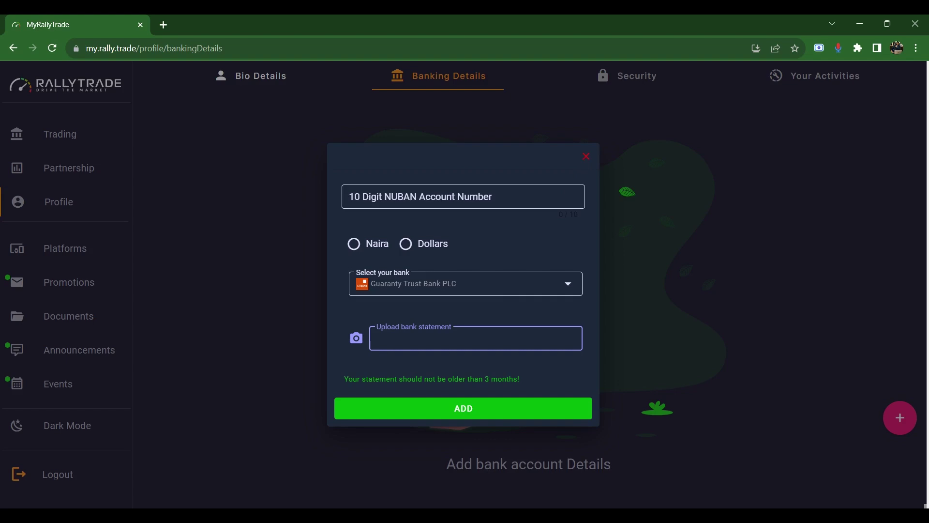
{"action": "left_click", "coordinate": [583, 158]}
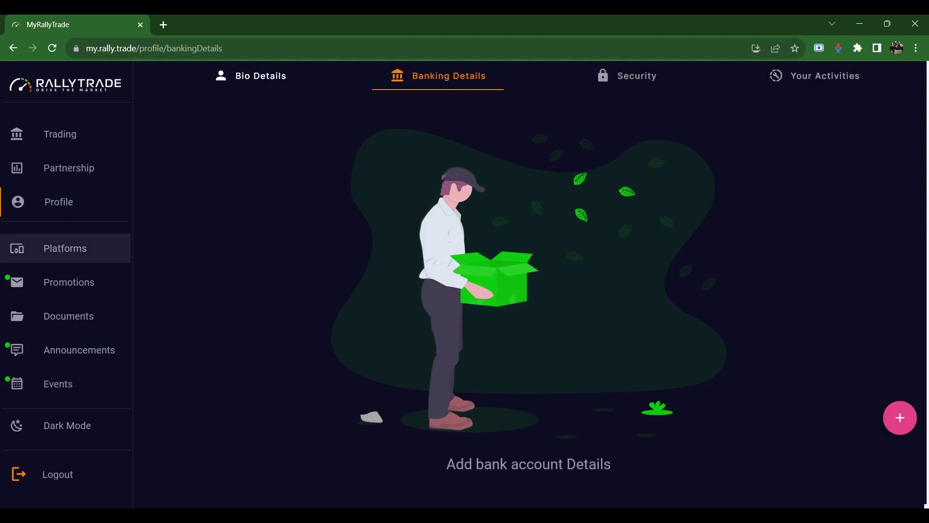
- View the download options for the Rally xTrader and MT4 | MT5 trading platforms
{"action": "left_click", "coordinate": [73, 252]}
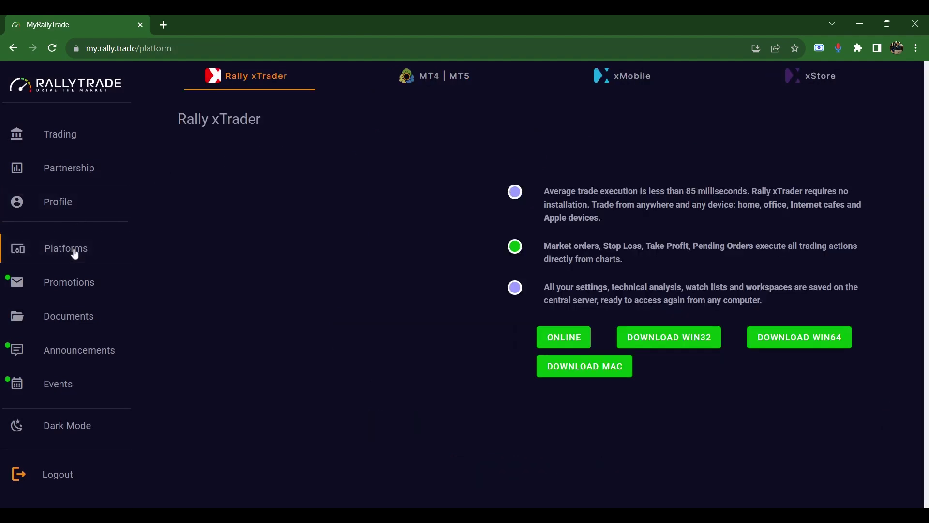
{"action": "left_click", "coordinate": [433, 89]}
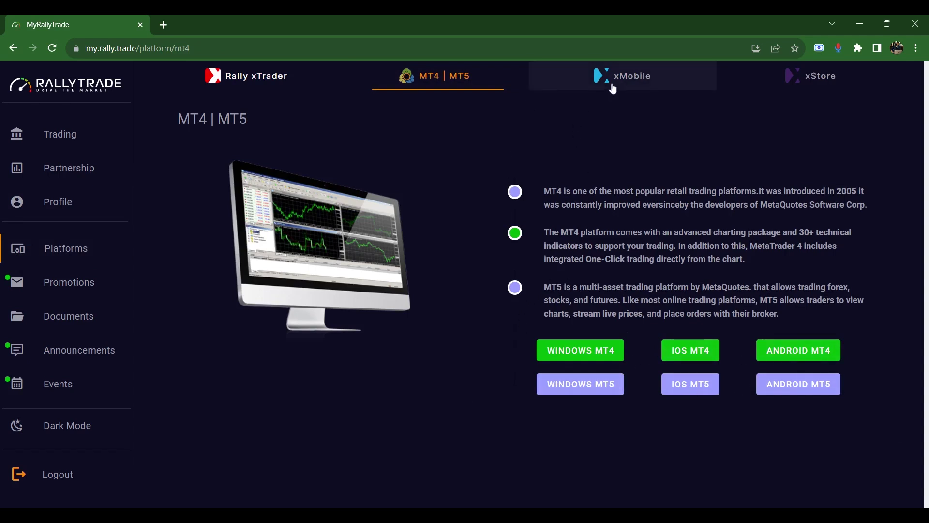
{"action": "left_click", "coordinate": [290, 89]}
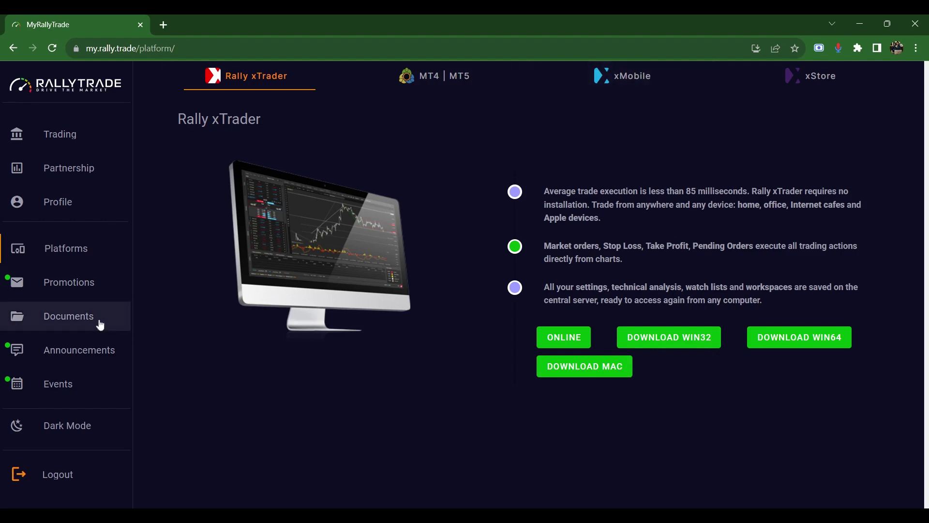
- Open the Promotions section and examine the bonus offers listed there
{"action": "left_click", "coordinate": [83, 280]}
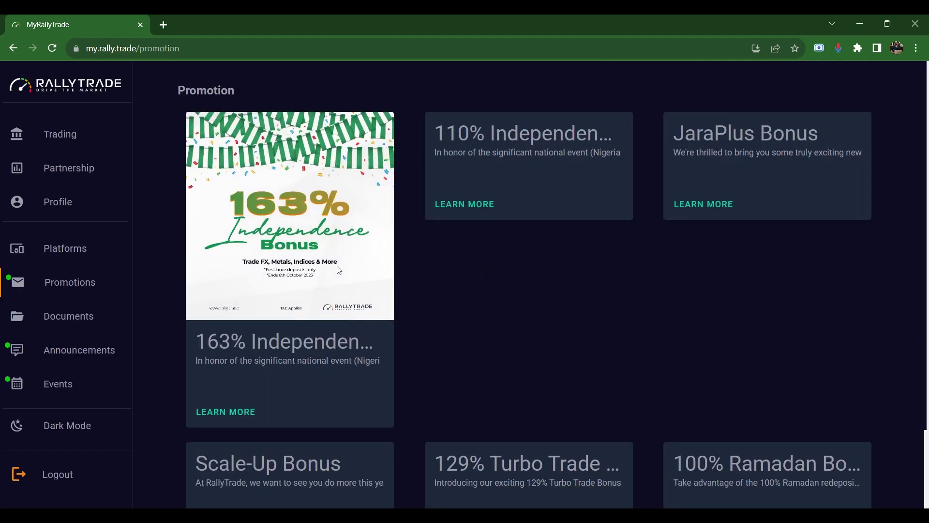
{"action": "scroll", "coordinate": [337, 269], "scroll_direction": "down", "scroll_amount": 5}
{"action": "scroll", "coordinate": [337, 269], "scroll_direction": "down", "scroll_amount": 1}
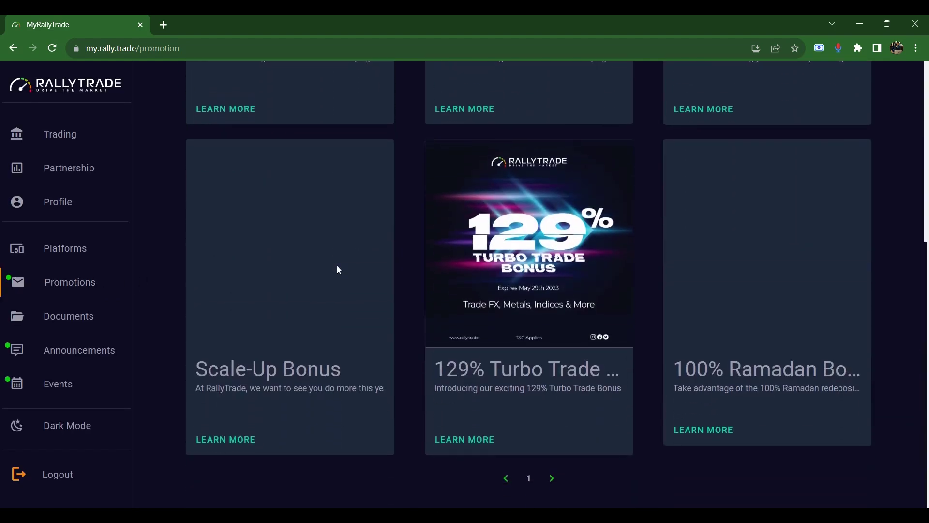
{"action": "scroll", "coordinate": [337, 269], "scroll_direction": "up", "scroll_amount": 2}
{"action": "scroll", "coordinate": [338, 269], "scroll_direction": "up", "scroll_amount": 2}
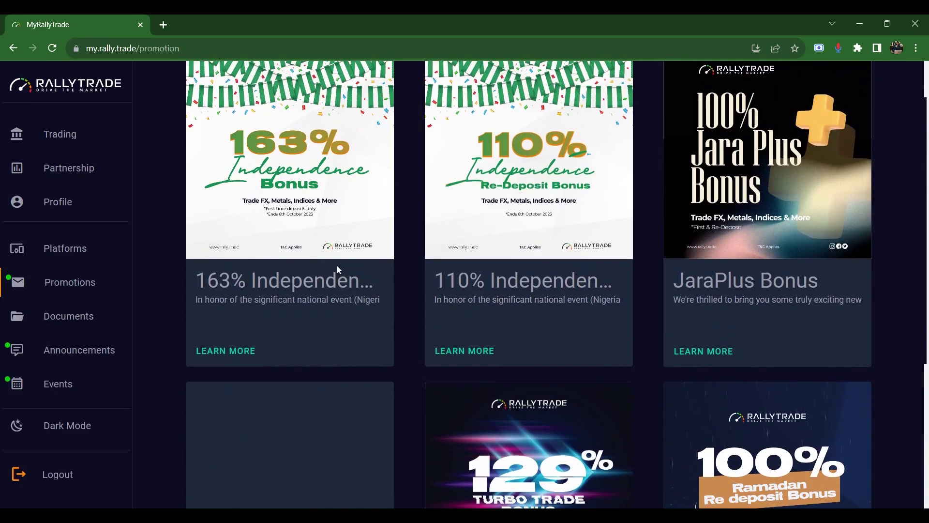
{"action": "scroll", "coordinate": [337, 269], "scroll_direction": "up", "scroll_amount": 1}
{"action": "scroll", "coordinate": [337, 270], "scroll_direction": "down", "scroll_amount": 3}
{"action": "scroll", "coordinate": [338, 269], "scroll_direction": "down", "scroll_amount": 4}
{"action": "scroll", "coordinate": [338, 269], "scroll_direction": "up", "scroll_amount": 4}
{"action": "scroll", "coordinate": [337, 270], "scroll_direction": "up", "scroll_amount": 2}
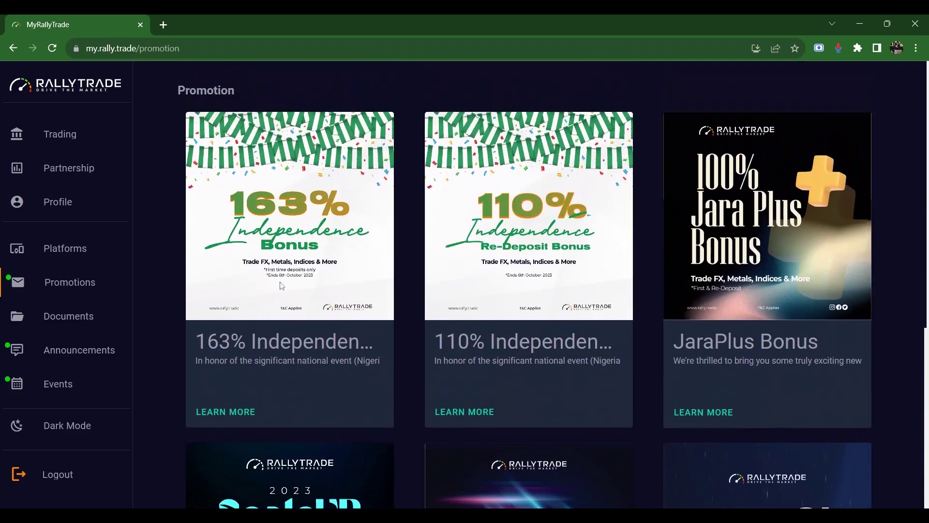
- Open the legal documentation and expand the Financial Instruments Specifications Table entry
{"action": "left_click", "coordinate": [89, 324]}
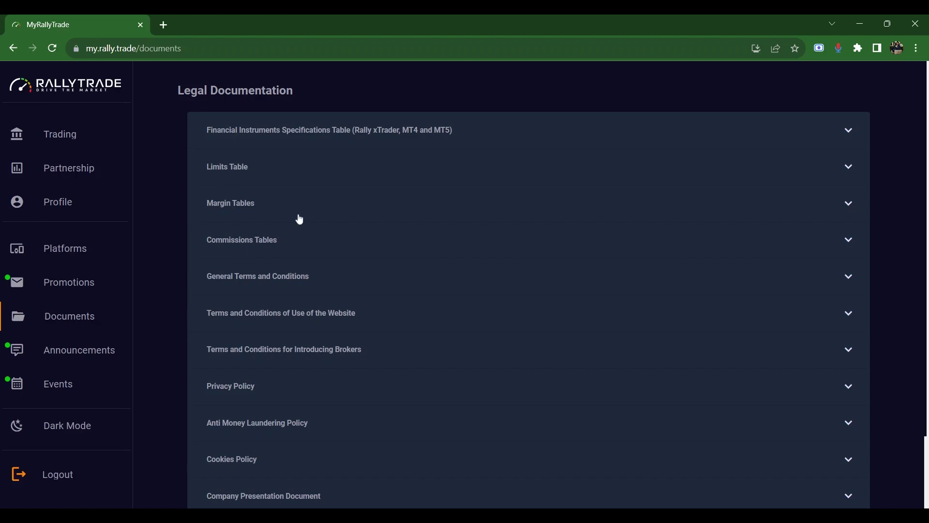
{"action": "left_click", "coordinate": [848, 131]}
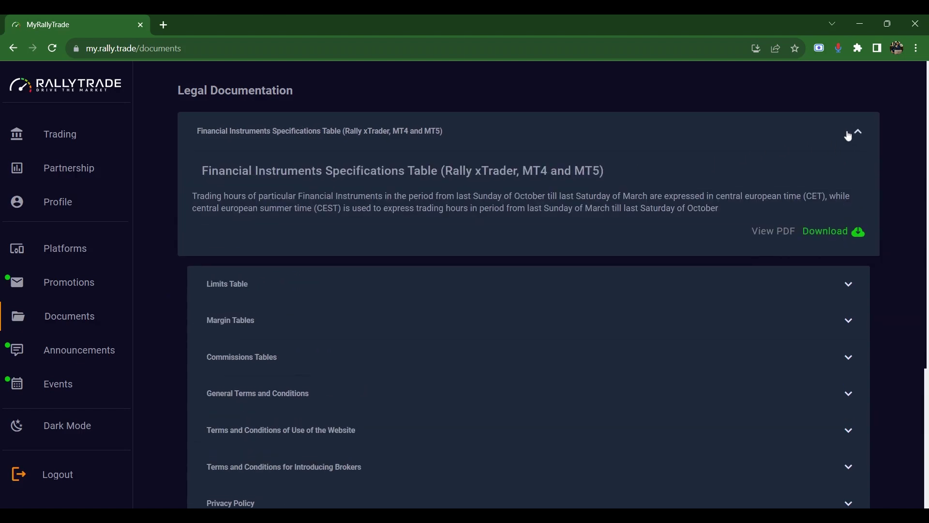
- Collapse the Financial Instruments Specifications Table entry, briefly expand the Limits Table, and look through the list of legal documents
{"action": "left_click", "coordinate": [848, 134]}
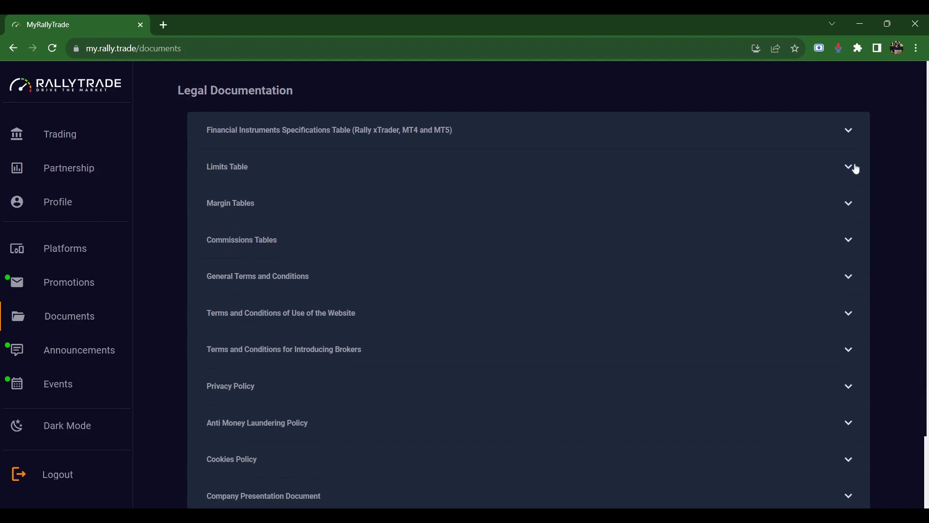
{"action": "left_click", "coordinate": [854, 167]}
{"action": "left_click", "coordinate": [855, 167]}
{"action": "scroll", "coordinate": [859, 292], "scroll_direction": "down", "scroll_amount": 1}
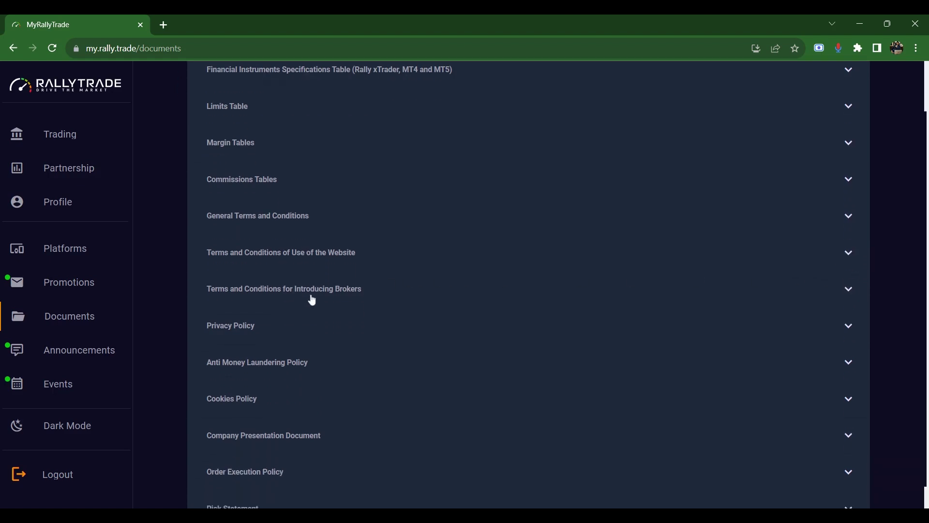
{"action": "scroll", "coordinate": [301, 309], "scroll_direction": "up", "scroll_amount": 1}
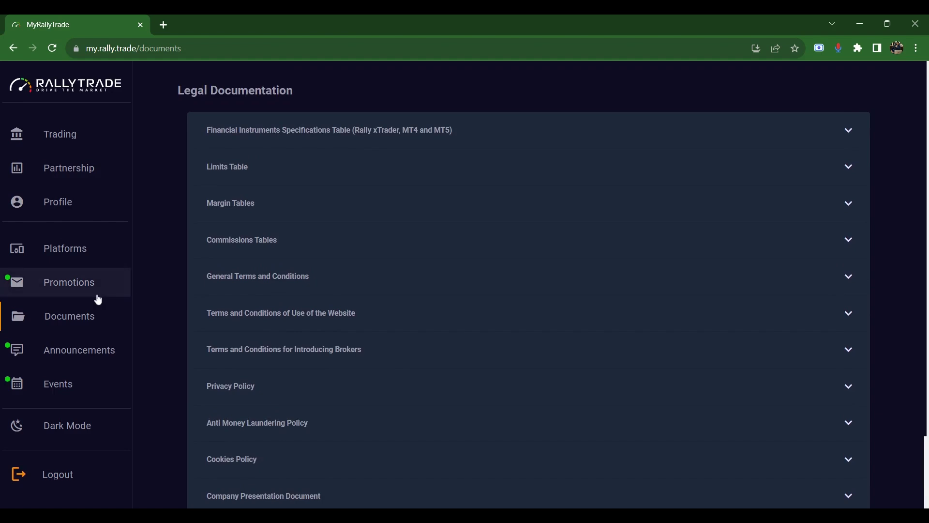
- Return to the Trading dashboard and look over its accounts, promotions, announcements and events
{"action": "left_click", "coordinate": [62, 140]}
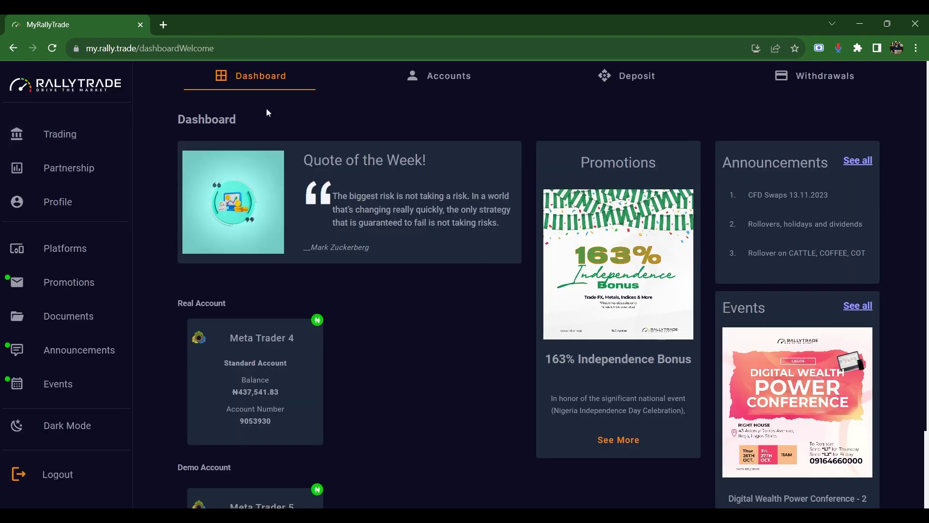
{"action": "scroll", "coordinate": [317, 141], "scroll_direction": "down", "scroll_amount": 2}
{"action": "scroll", "coordinate": [317, 141], "scroll_direction": "up", "scroll_amount": 2}
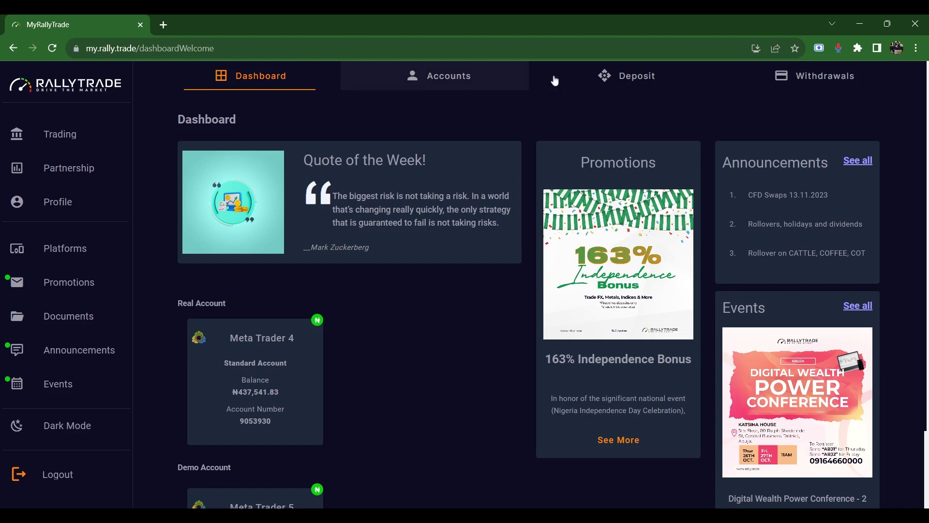
- Open the Withdrawals section and select the MT4 account to view its available withdrawal amount
{"action": "left_click", "coordinate": [801, 82]}
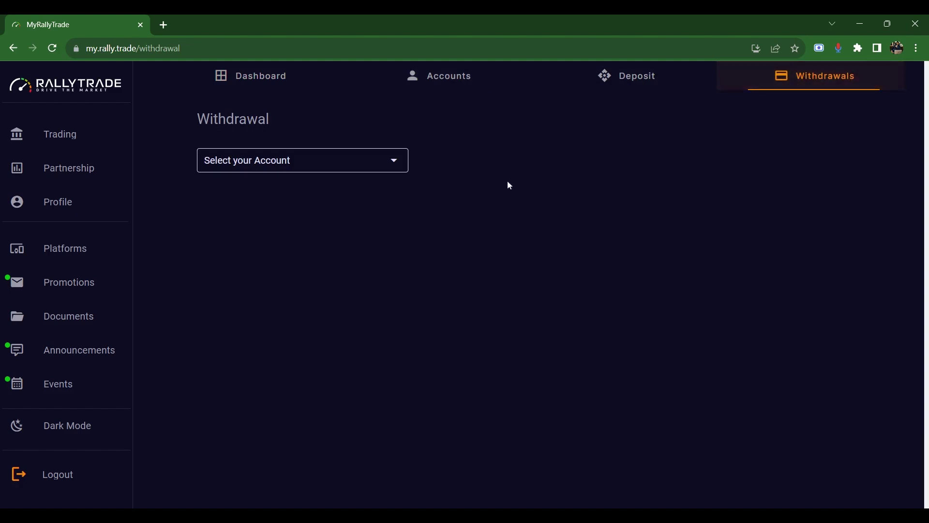
{"action": "left_click", "coordinate": [398, 173]}
{"action": "left_click", "coordinate": [370, 165]}
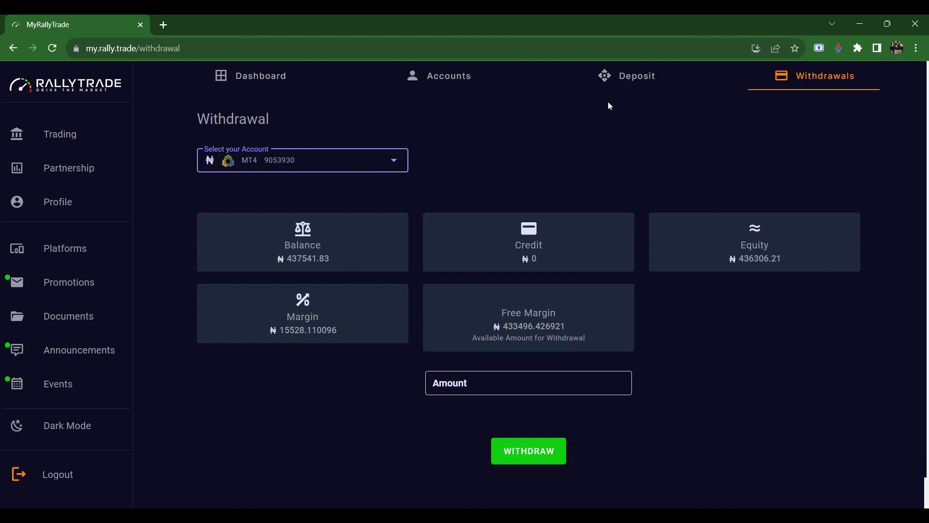
- Review the Deposit section and the real and demo accounts, and go back to the Dashboard
{"action": "left_click", "coordinate": [624, 89]}
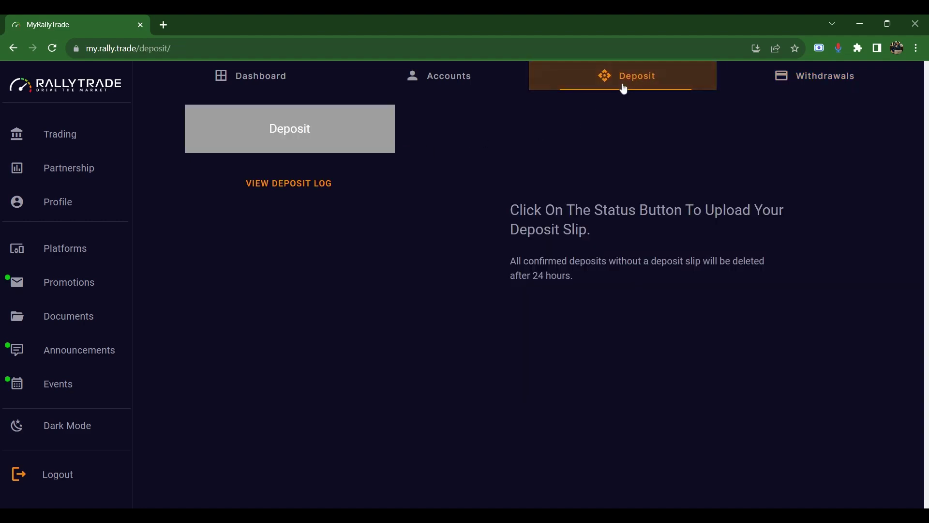
{"action": "left_click", "coordinate": [453, 91]}
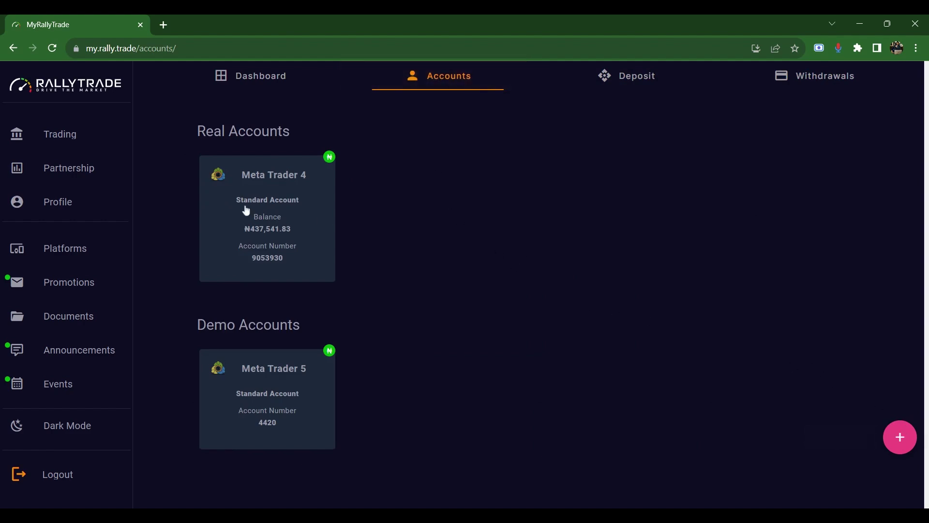
{"action": "left_click", "coordinate": [254, 85]}
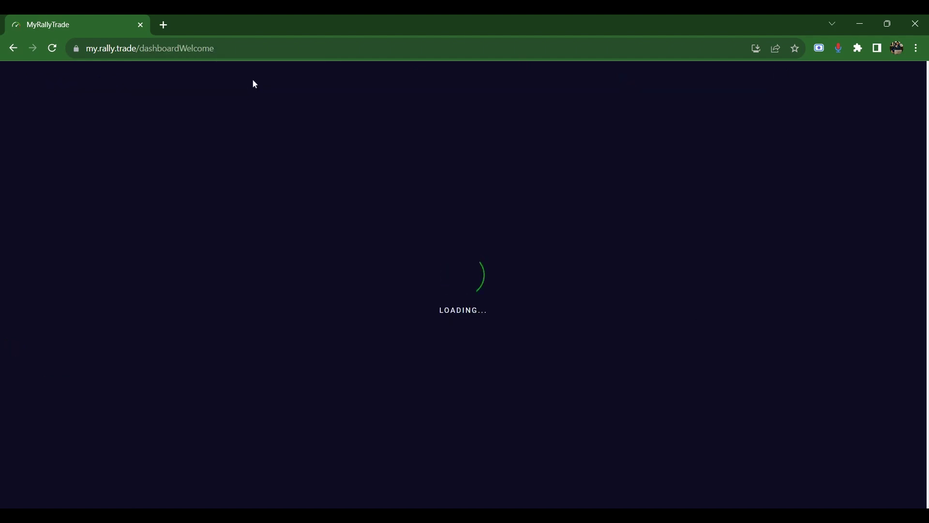